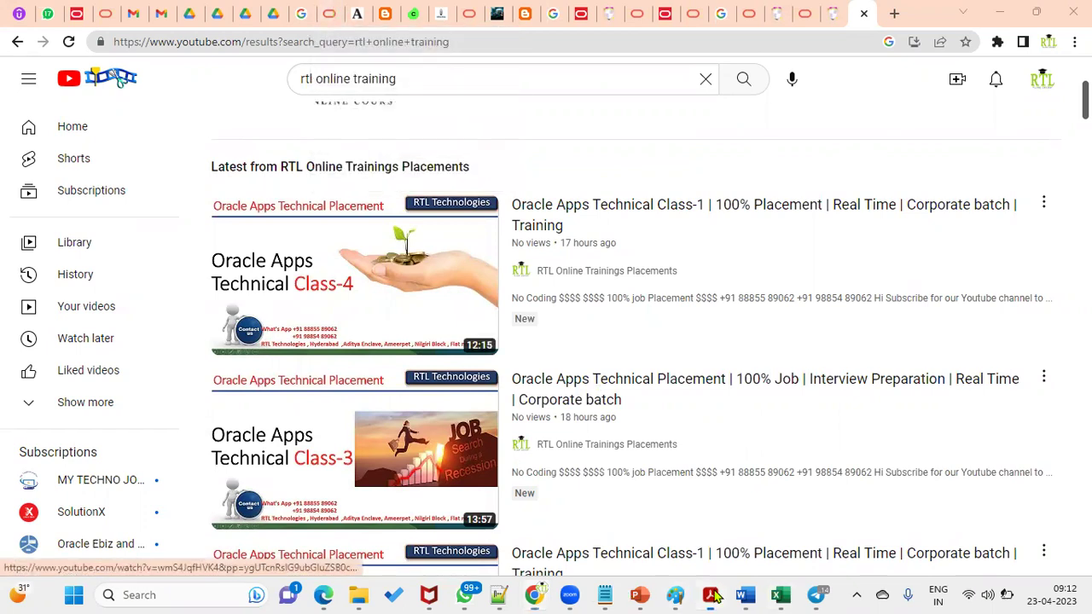
# Switch from the YouTube results to RTL TECHNOLOGIES.pdf in Adobe Acrobat Reader.
pyautogui.click(710, 594)
pyautogui.scroll(10, 373, 383)
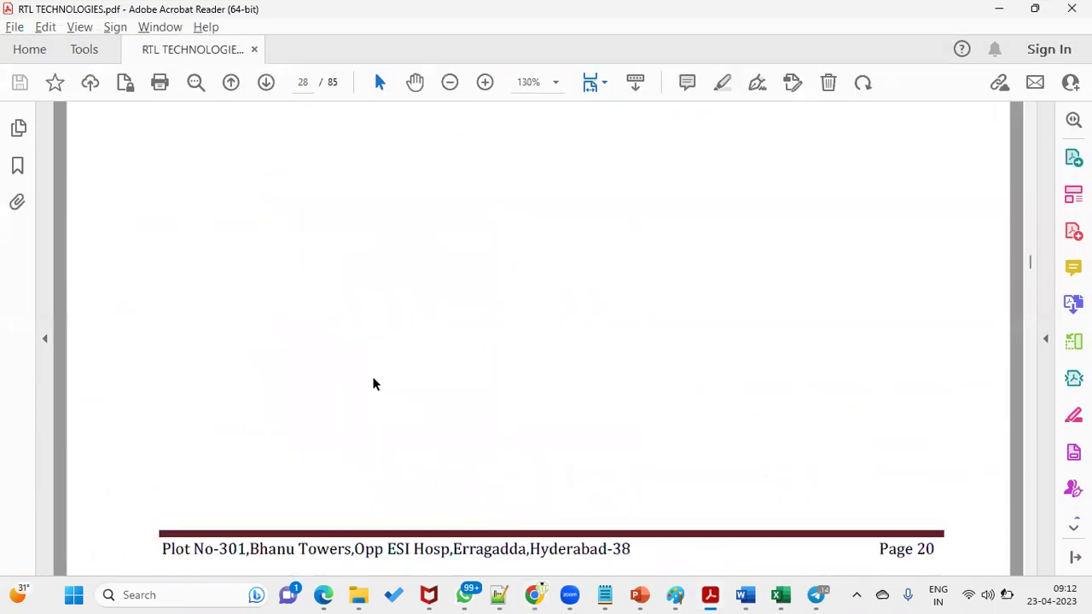
# Page the PDF back to the Types of Modules section on page 26, then open Windows search.
pyautogui.scroll(-8, 375, 384)
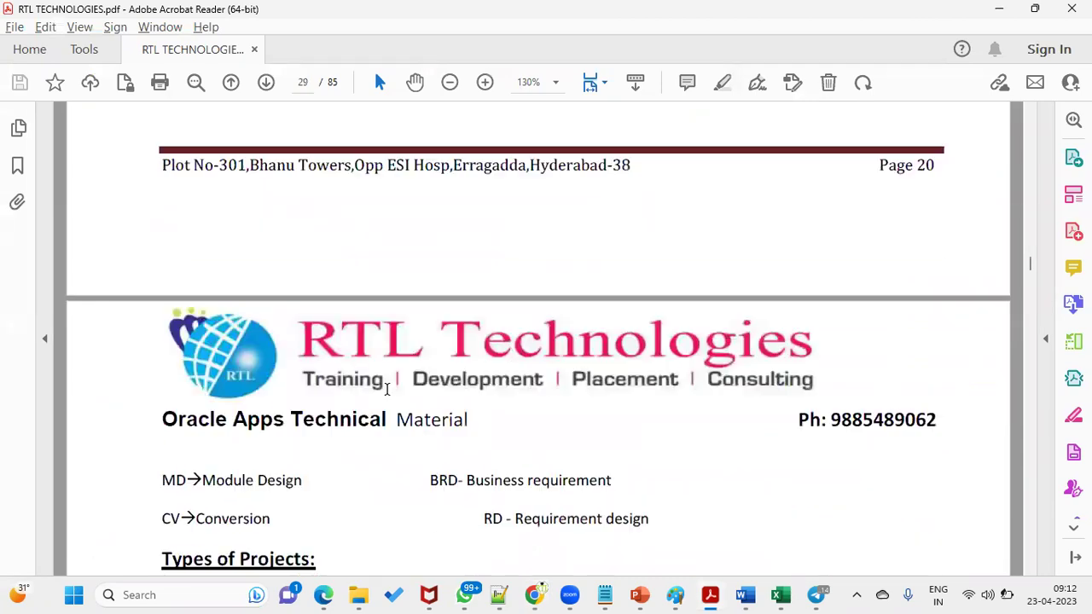
pyautogui.scroll(-2, 231, 401)
pyautogui.moveTo(162, 405); pyautogui.dragTo(317, 407)
pyautogui.scroll(6, 520, 388)
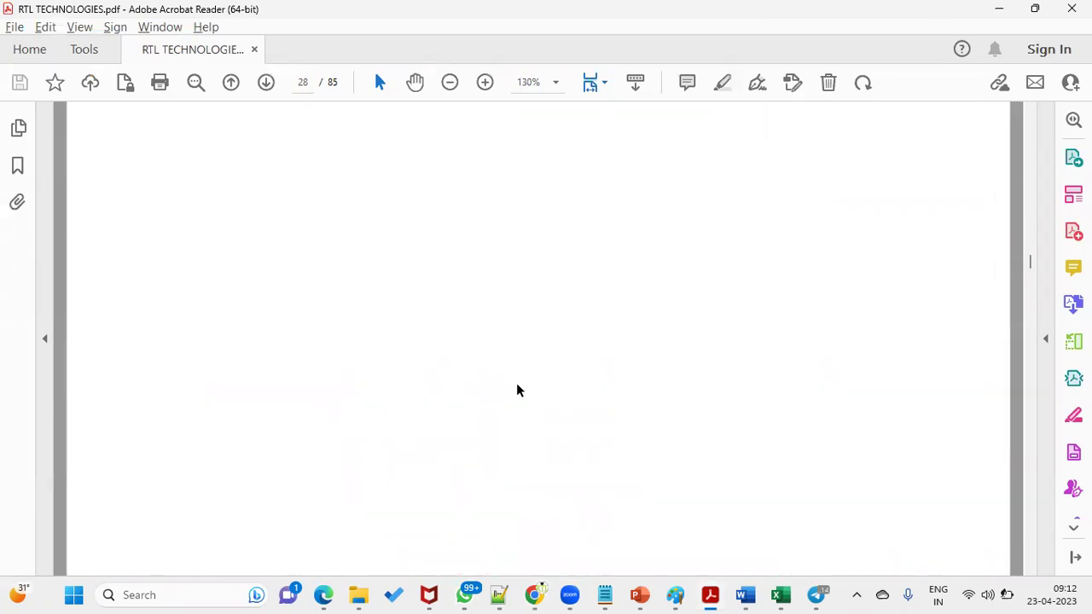
pyautogui.scroll(8, 516, 390)
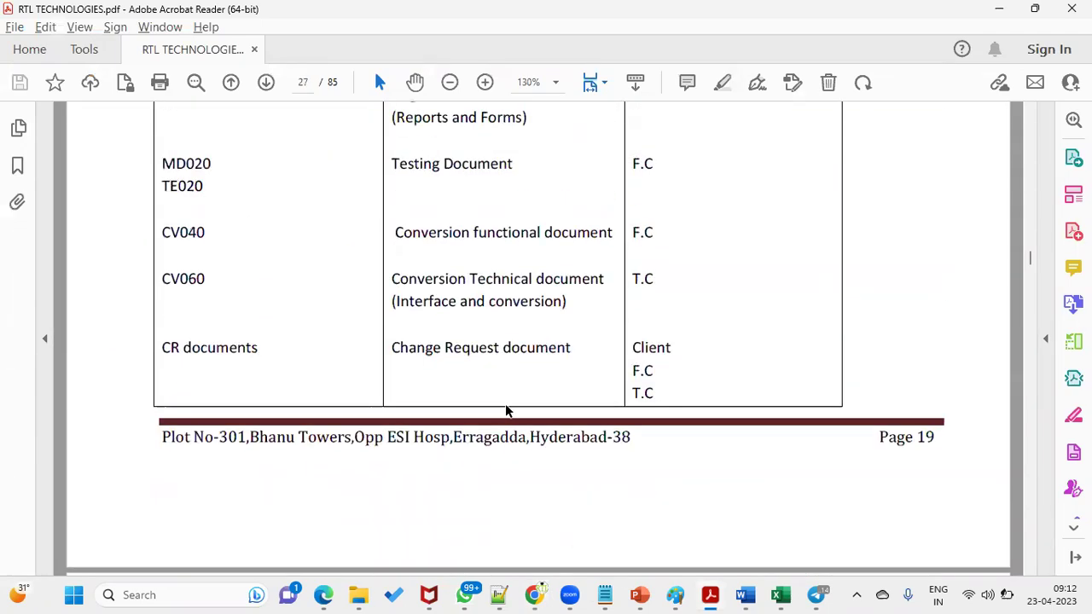
pyautogui.scroll(5, 480, 347)
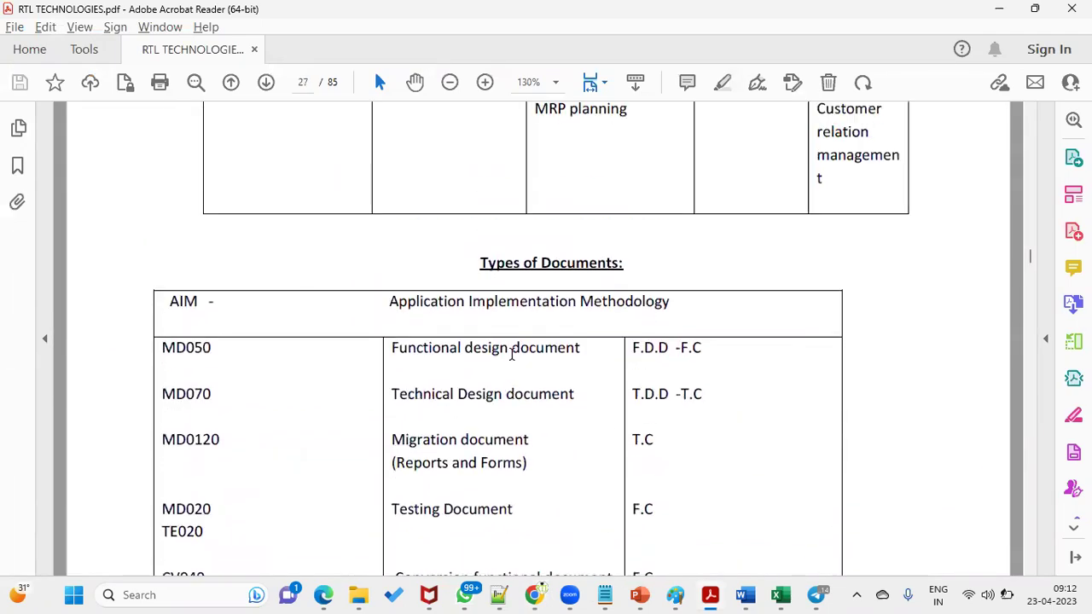
pyautogui.scroll(6, 511, 354)
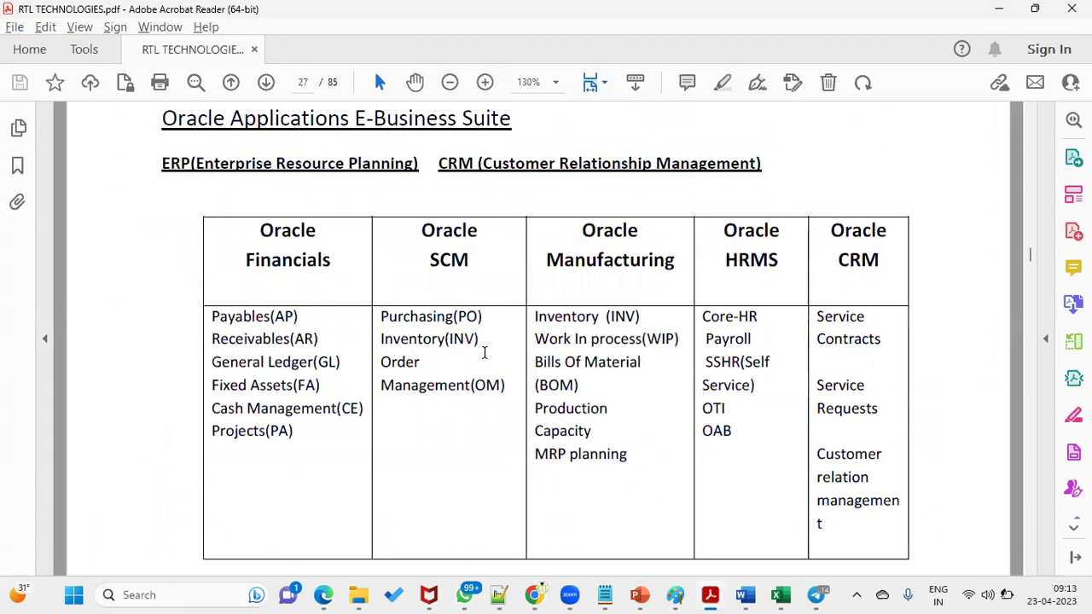
pyautogui.scroll(8, 486, 353)
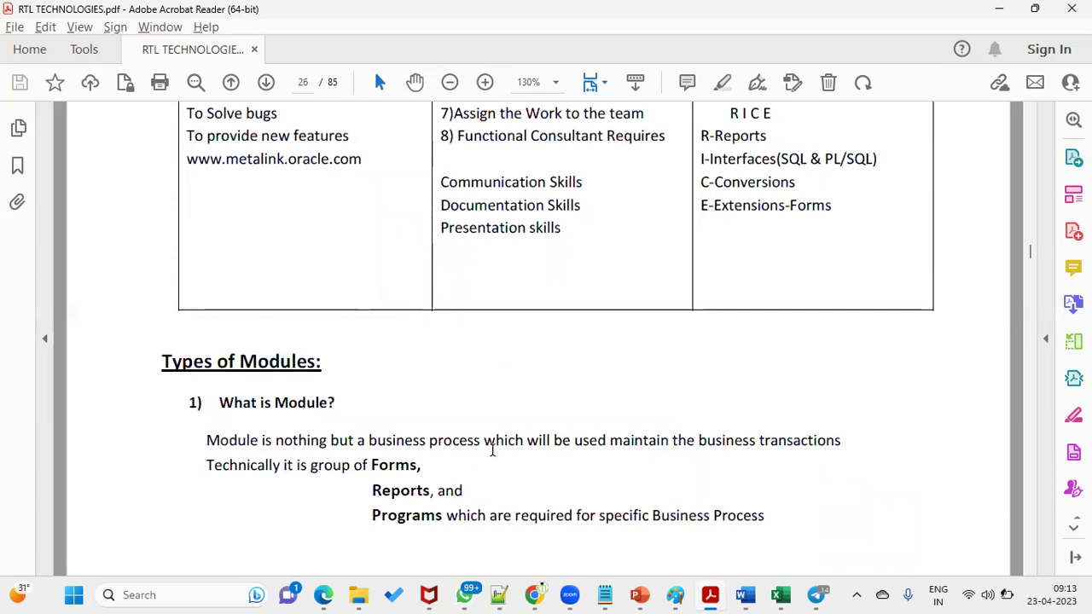
pyautogui.click(200, 594)
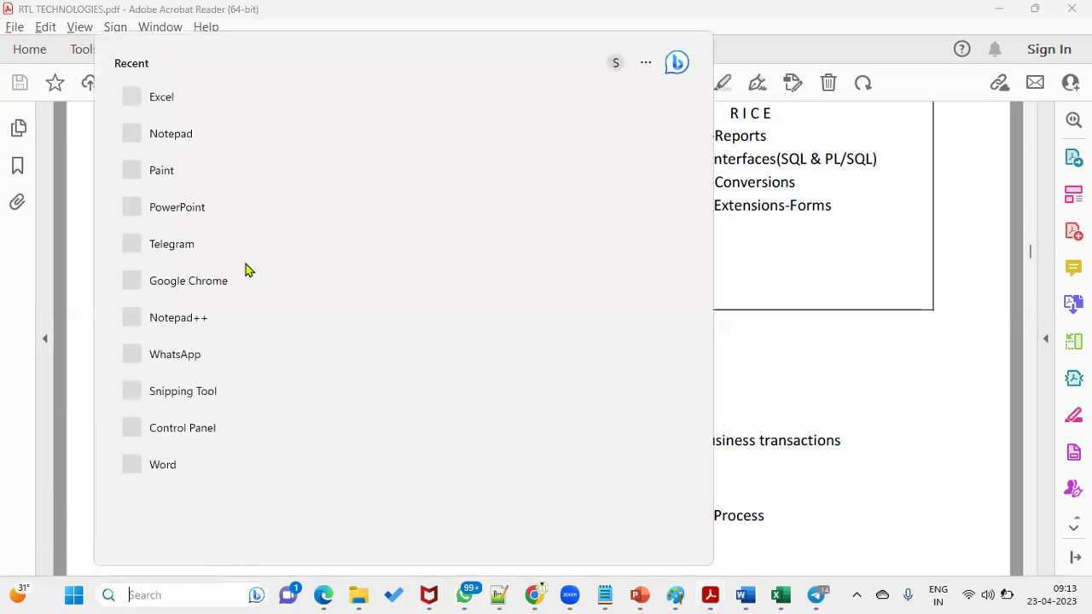
pyautogui.write('r')
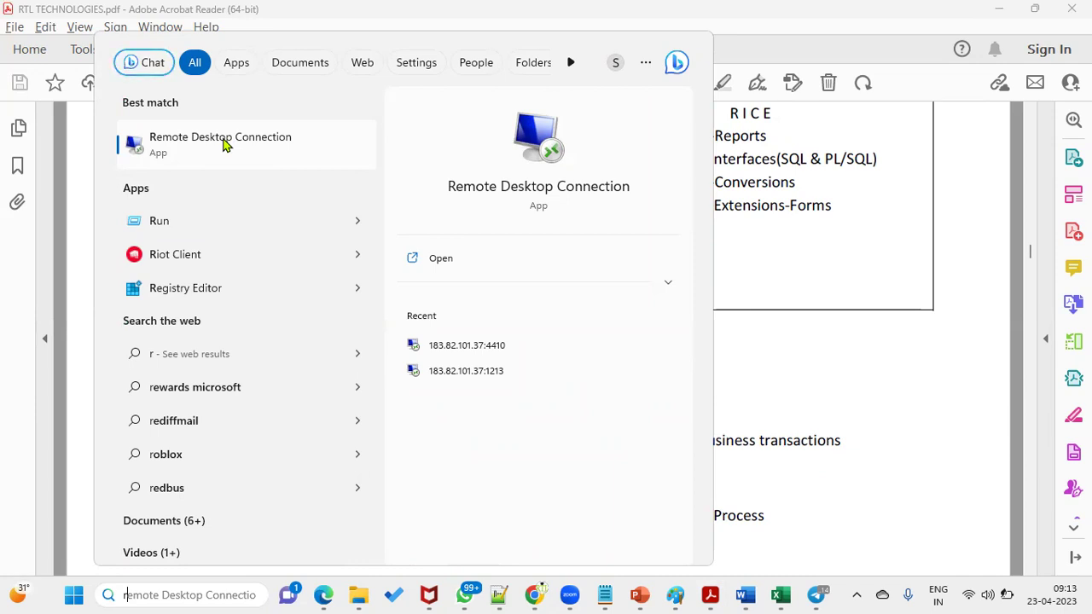
pyautogui.click(225, 145)
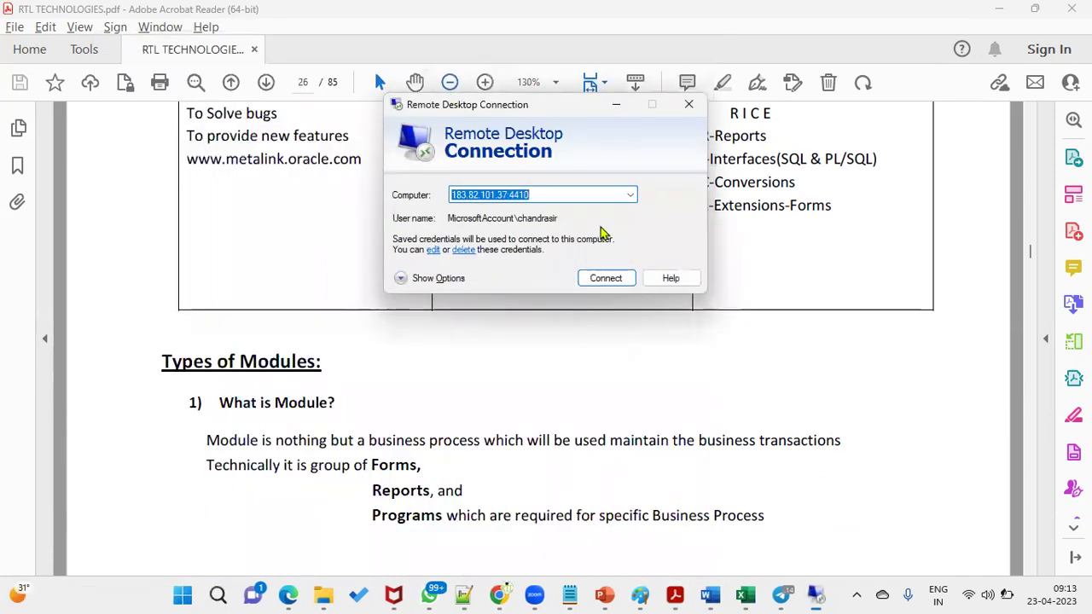
pyautogui.click(609, 278)
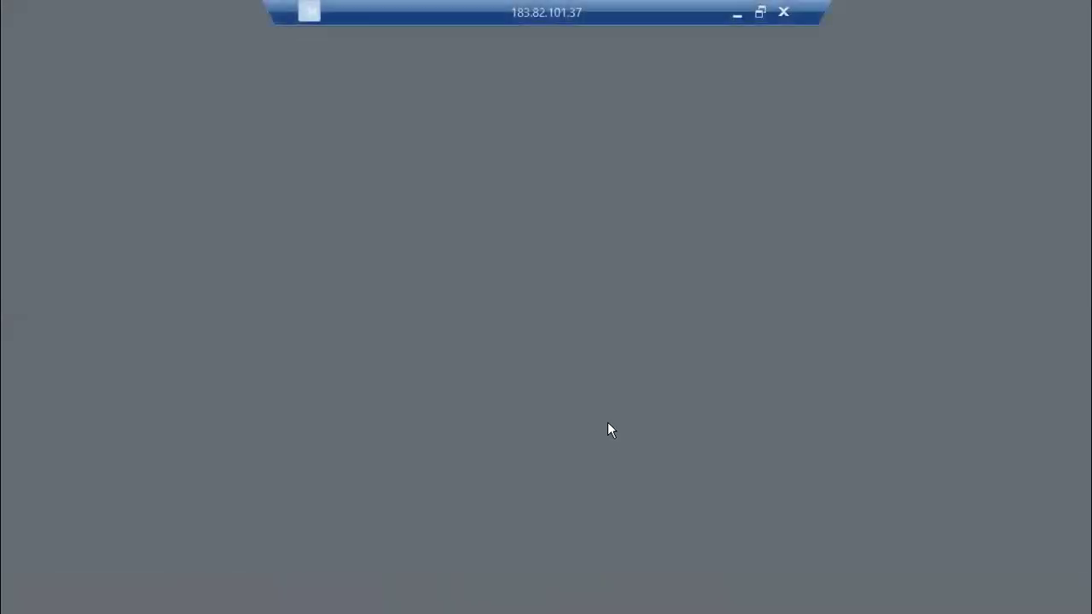
# Attempt the remote Windows logon with the account password and a corrected user name.
pyautogui.click(551, 352)
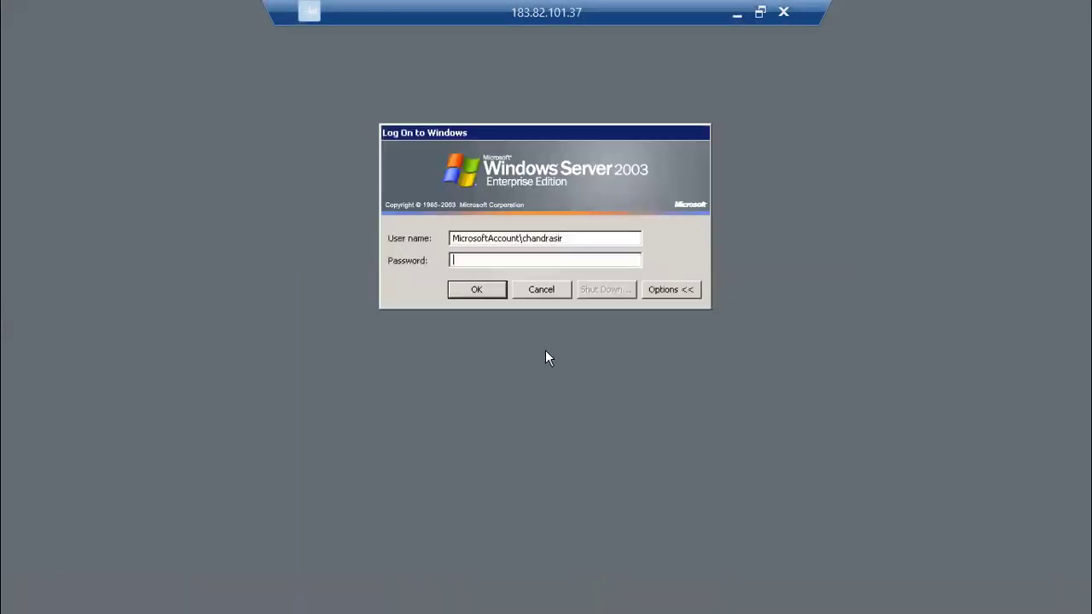
pyautogui.write('••••••••••')
pyautogui.press('Return')
pyautogui.press('Return')
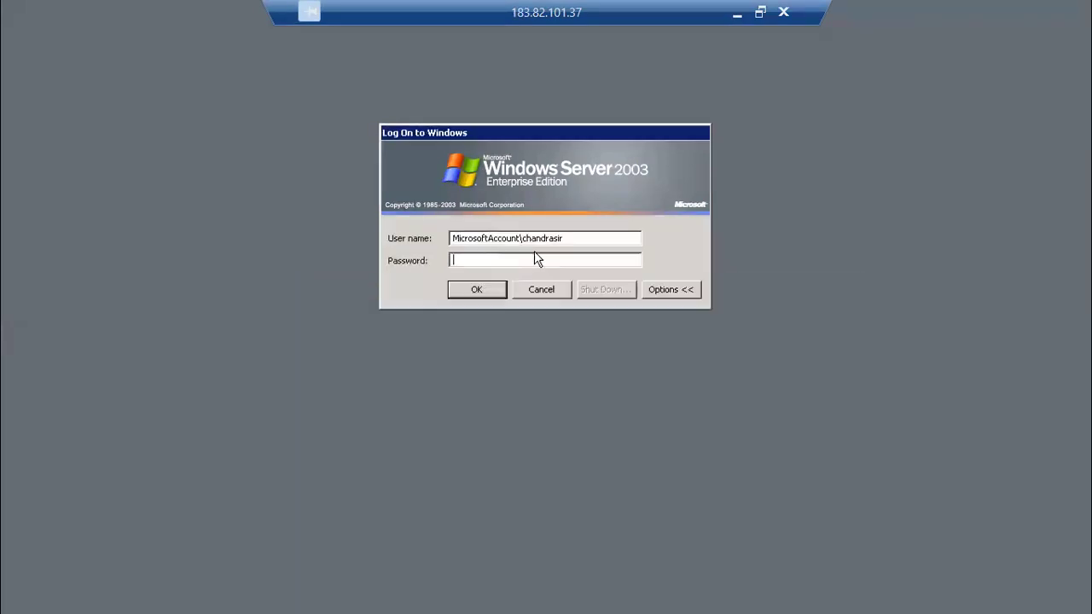
pyautogui.hotkey('shift', 'Tab')
pyautogui.write('ma')
pyautogui.press('BackSpace')
pyautogui.write('uzada•••••')
pyautogui.press('Return')
pyautogui.press('Return')
# Cancel the failed logon, connect to 183.82.101.37:1213, and open the Oracle login shortcut.
pyautogui.click(555, 288)
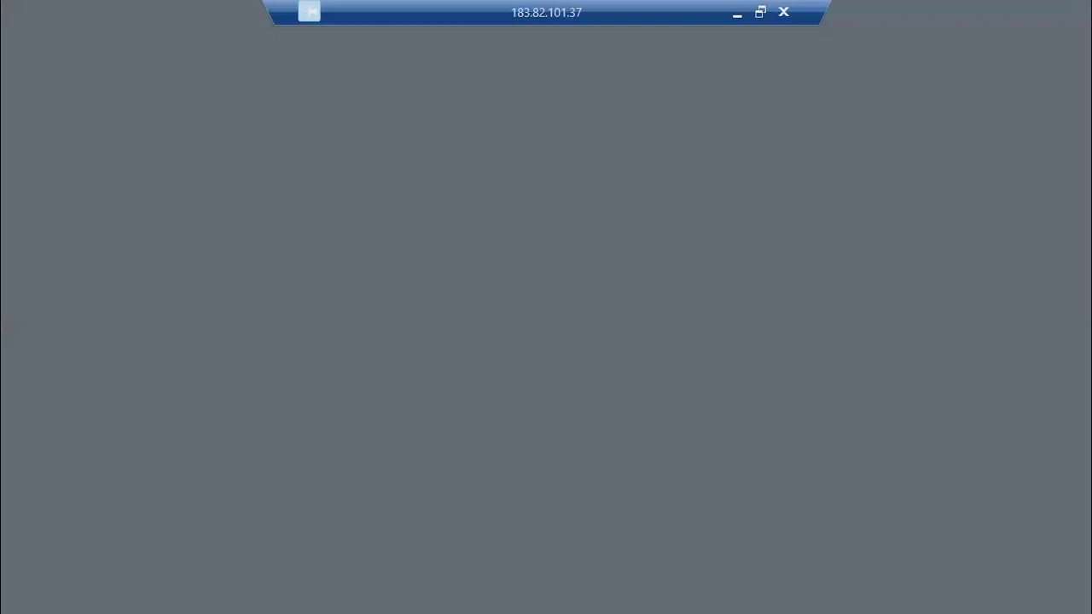
pyautogui.click(630, 196)
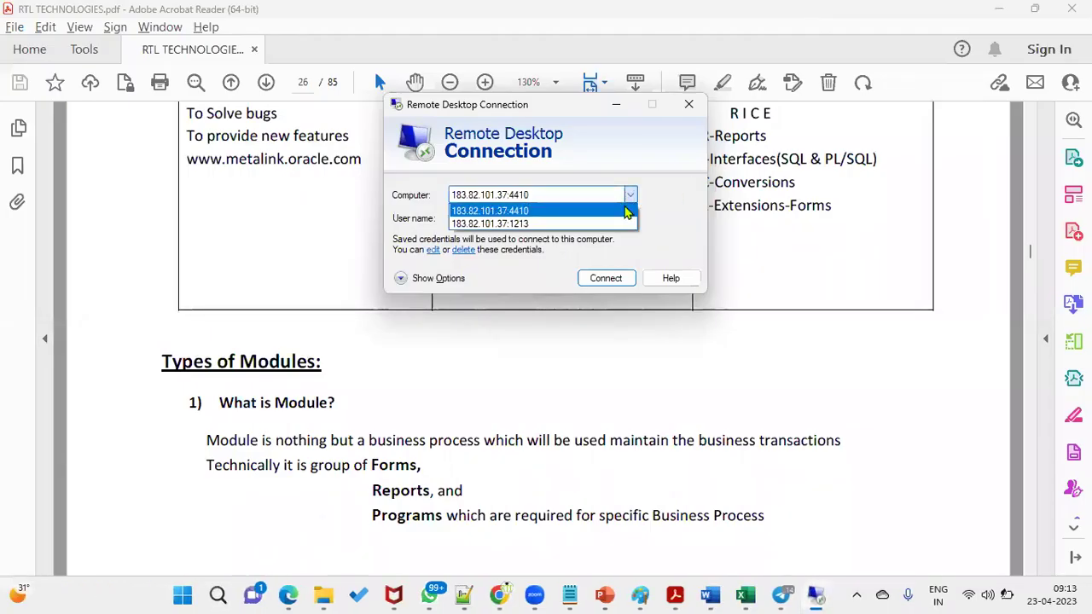
pyautogui.click(589, 223)
pyautogui.click(607, 277)
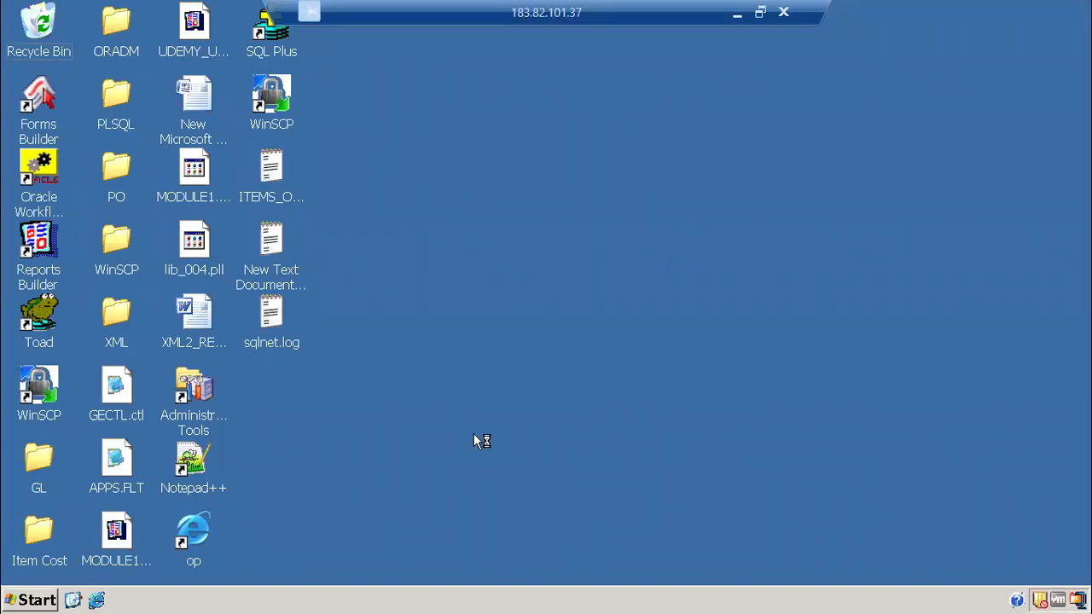
pyautogui.doubleClick(196, 542)
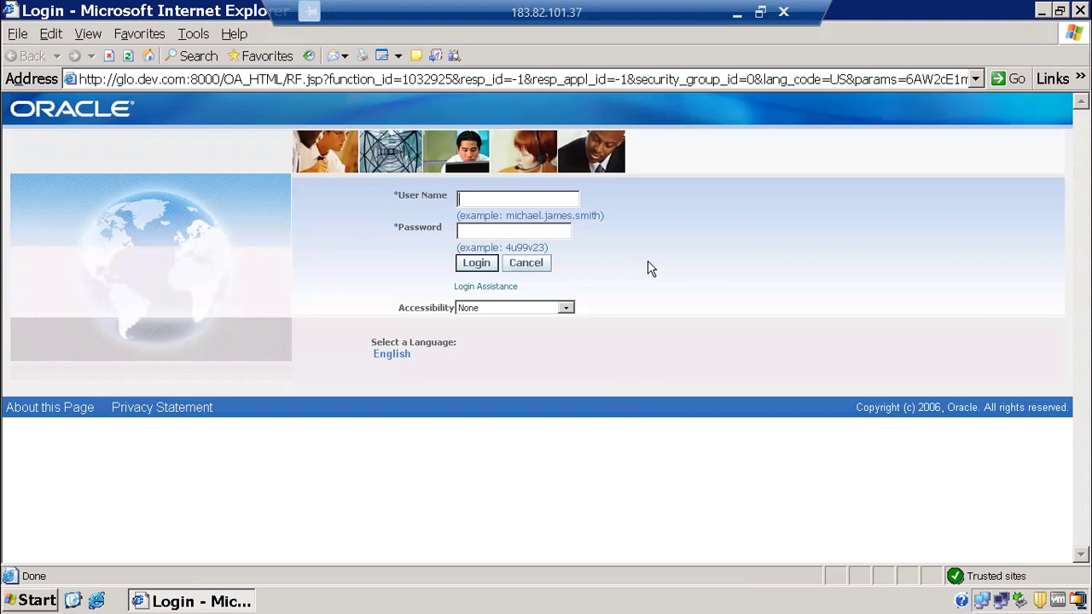
# Log in to Oracle E-Business Suite as OPERATIONS with the account password.
pyautogui.press('Tab')
pyautogui.press('Return')
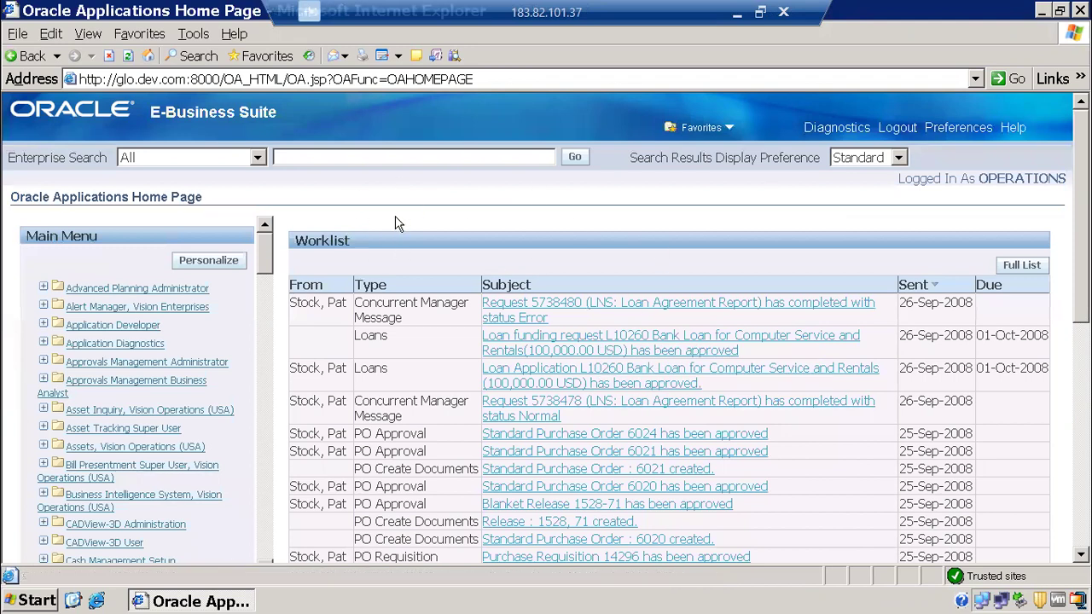
pyautogui.moveTo(267, 247)
pyautogui.mouseDown()
pyautogui.moveTo(263, 296)
pyautogui.moveTo(266, 243)
pyautogui.mouseUp()
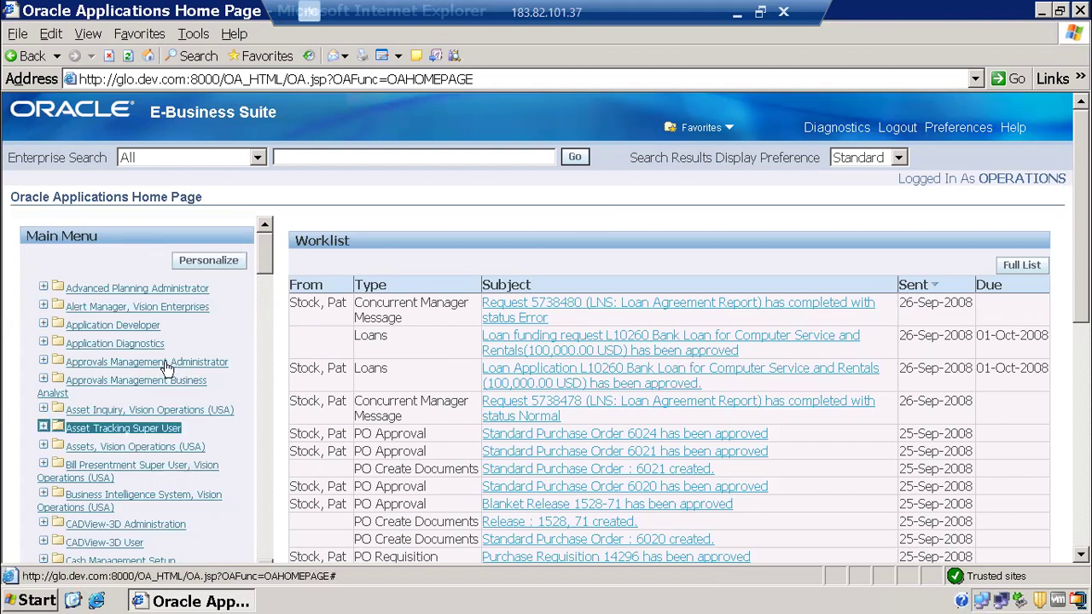
# Expand Application Developer in the Main Menu and launch the Profile form.
pyautogui.click(43, 325)
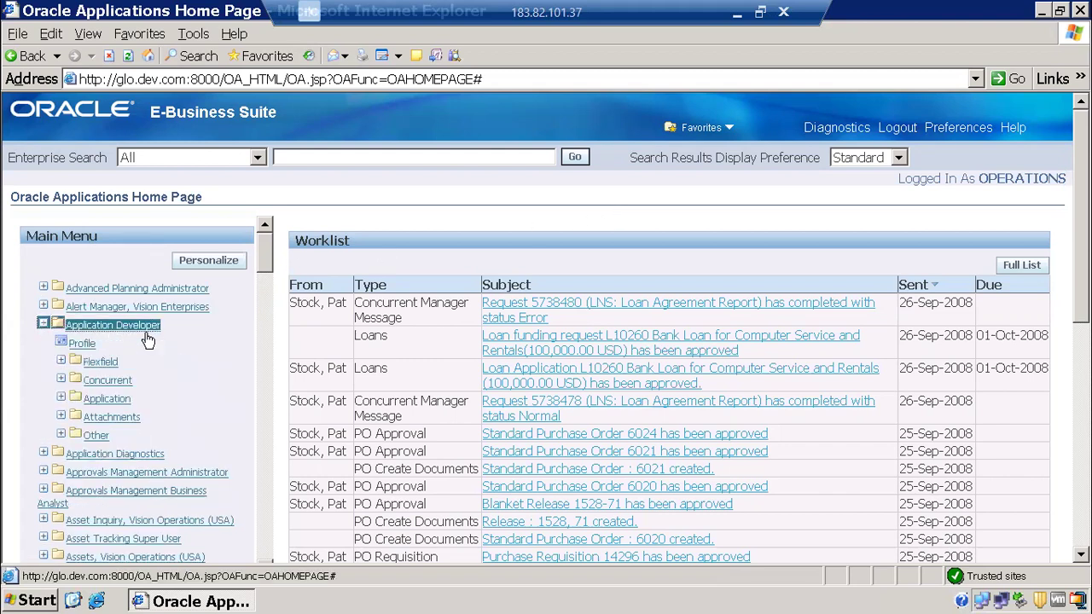
pyautogui.click(81, 345)
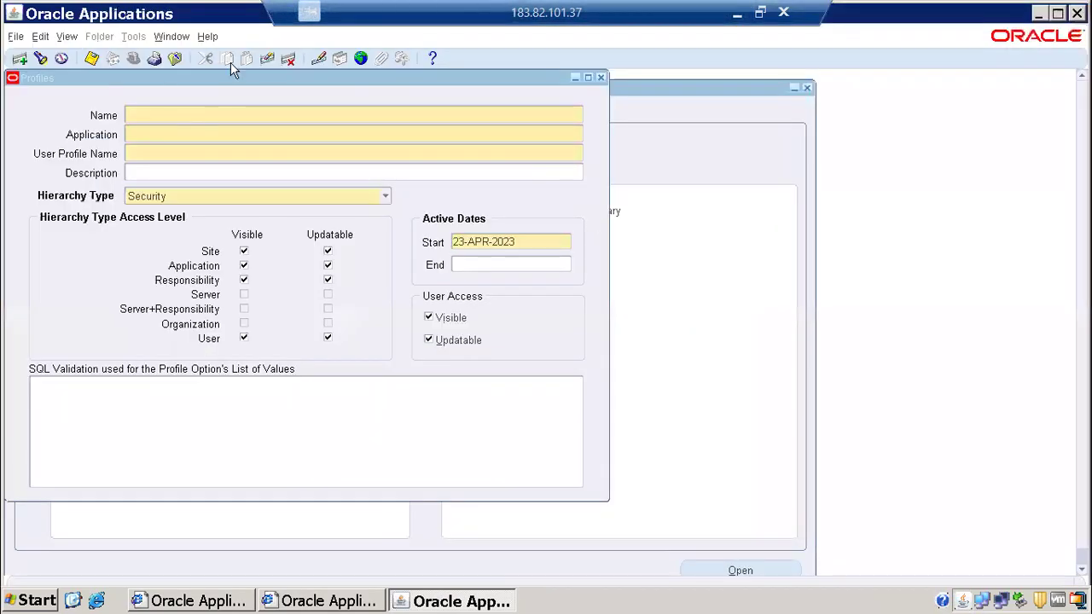
# Close the Profiles form, refresh the remote desktop, and return to the Navigator.
pyautogui.click(600, 78)
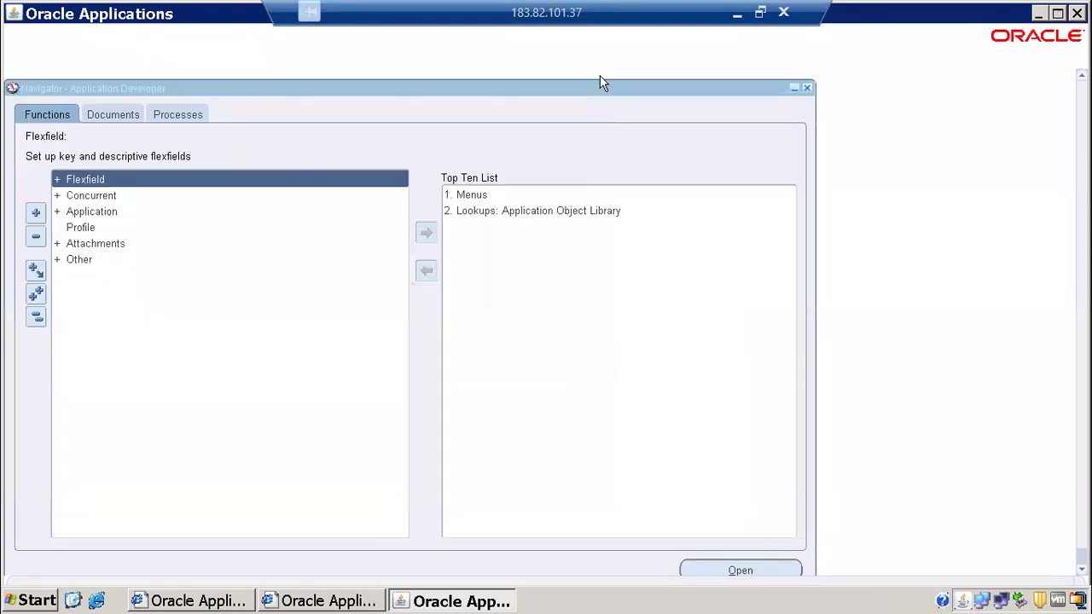
pyautogui.click(73, 600)
pyautogui.rightClick(373, 385)
pyautogui.click(403, 415)
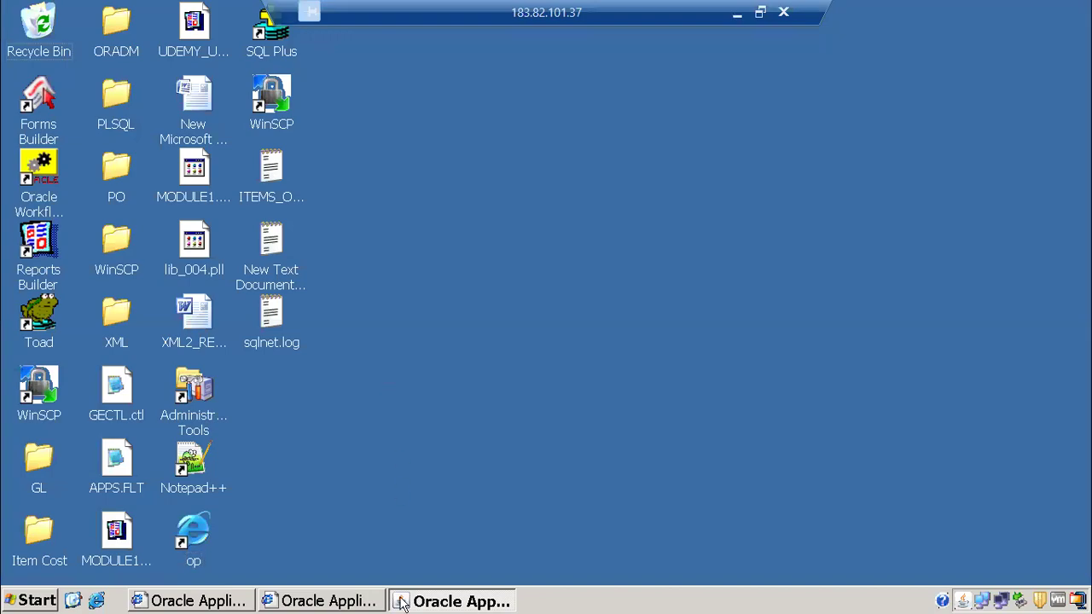
pyautogui.click(396, 601)
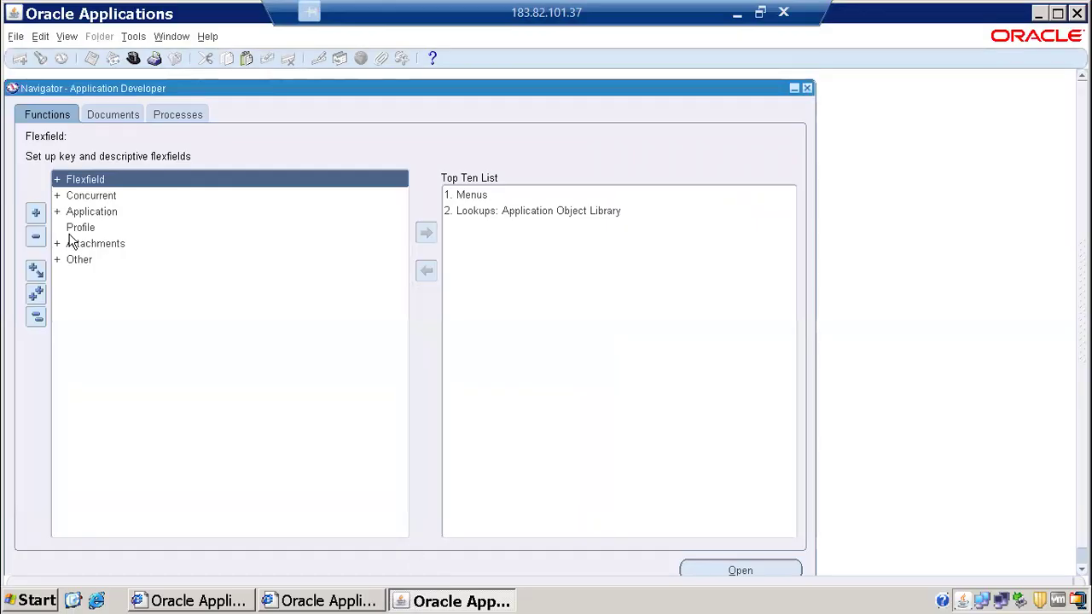
pyautogui.click(106, 231)
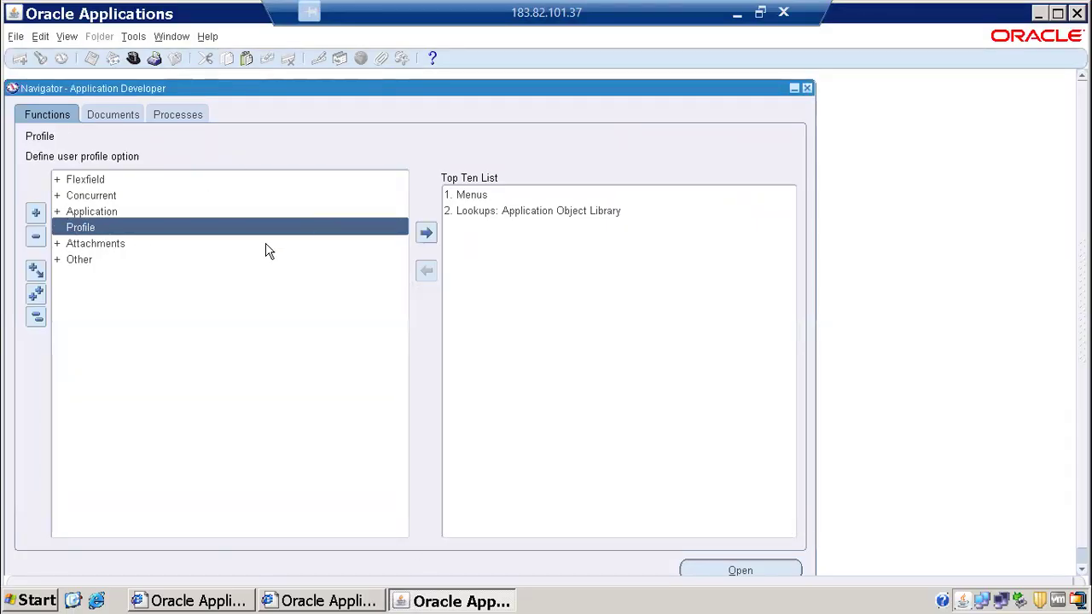
# Switch responsibility to System Administrator, filtering the list by 's'.
pyautogui.click(133, 58)
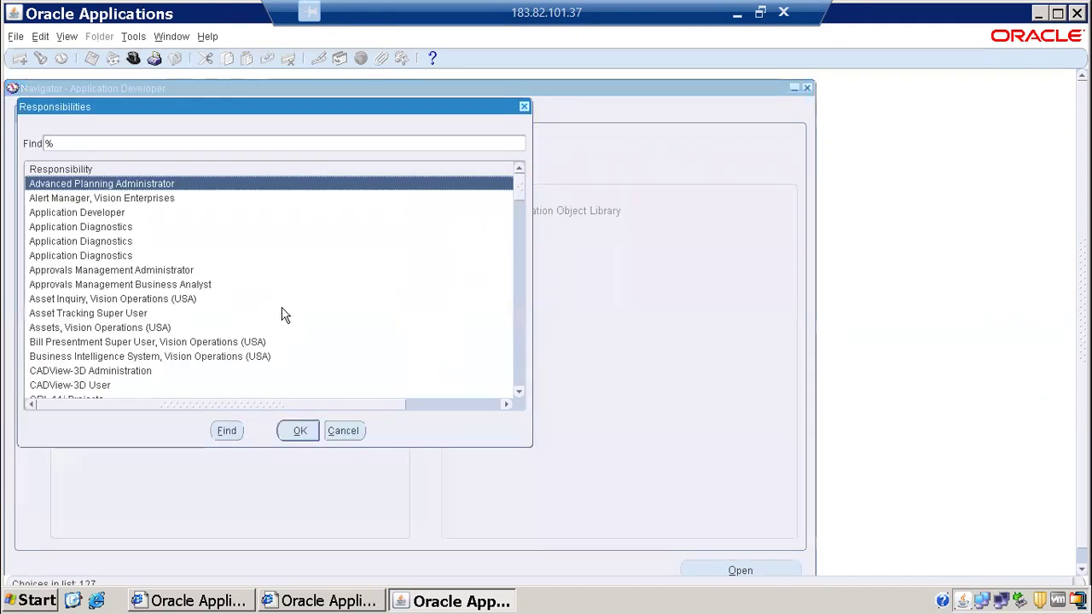
pyautogui.write('s')
pyautogui.click(123, 314)
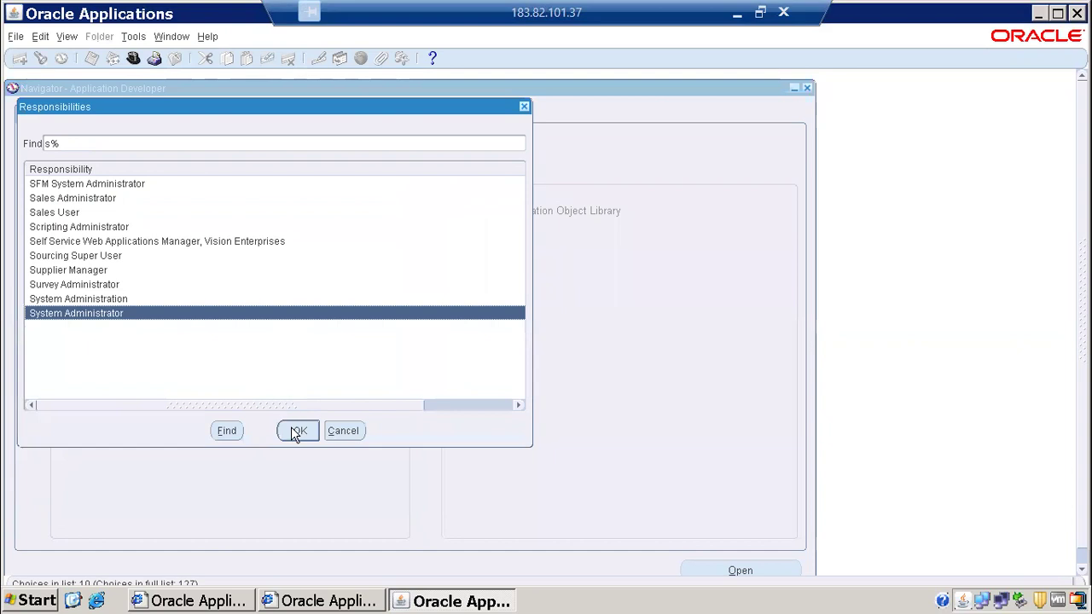
pyautogui.click(291, 428)
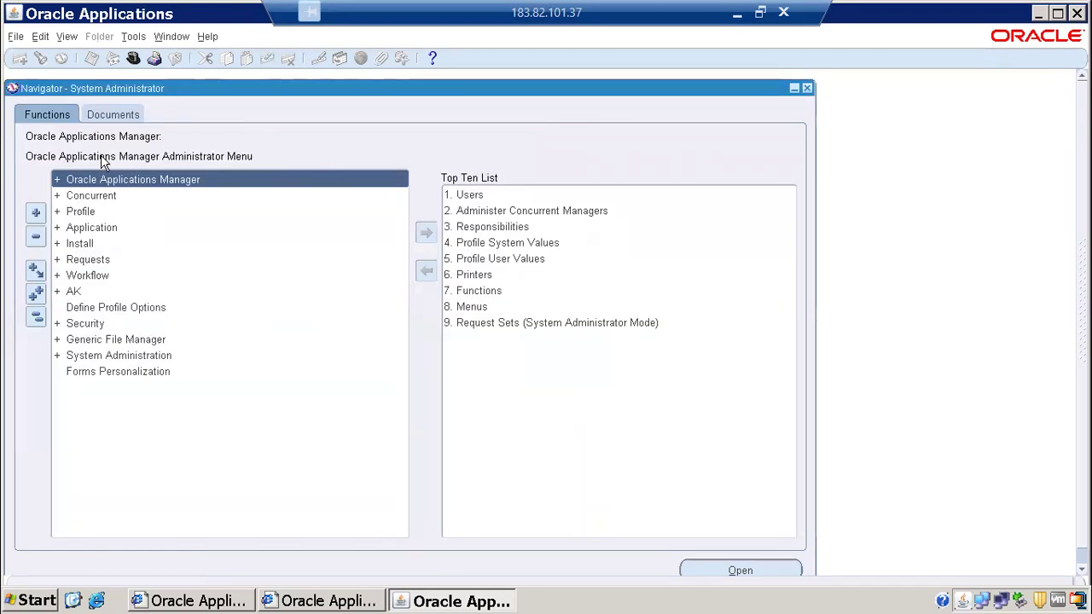
# Define new user ABC under Security > User > Define with a password and save it.
pyautogui.doubleClick(103, 325)
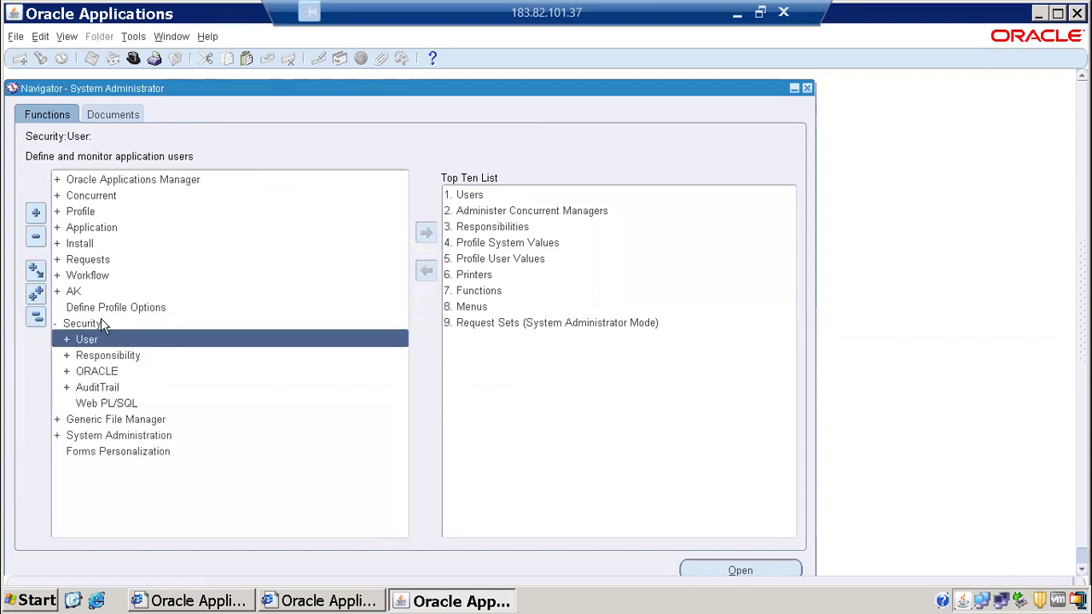
pyautogui.doubleClick(95, 341)
pyautogui.doubleClick(99, 353)
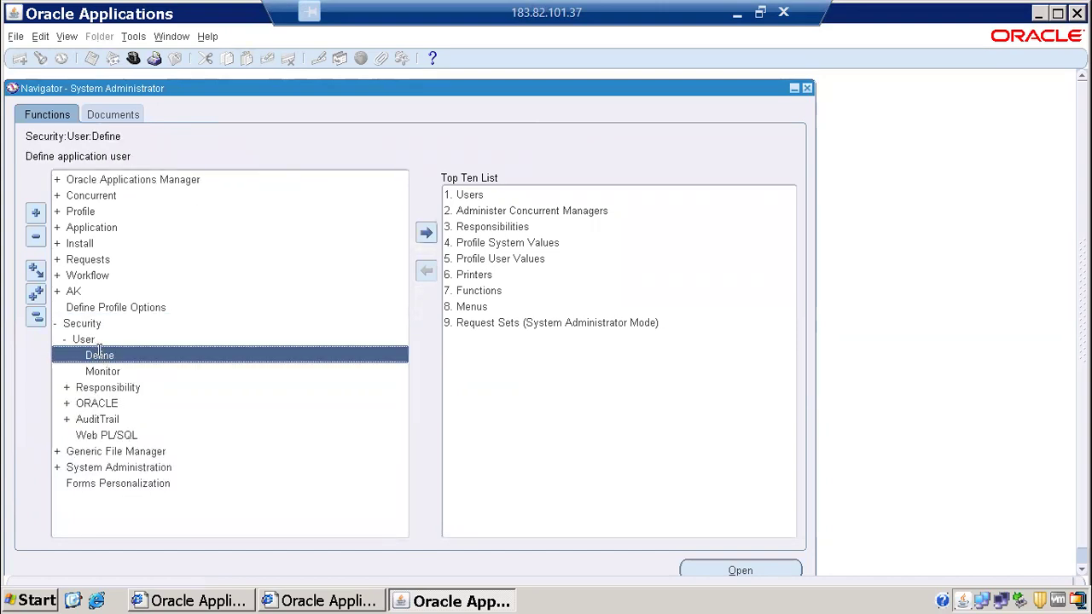
pyautogui.write('ABC')
pyautogui.click(236, 136)
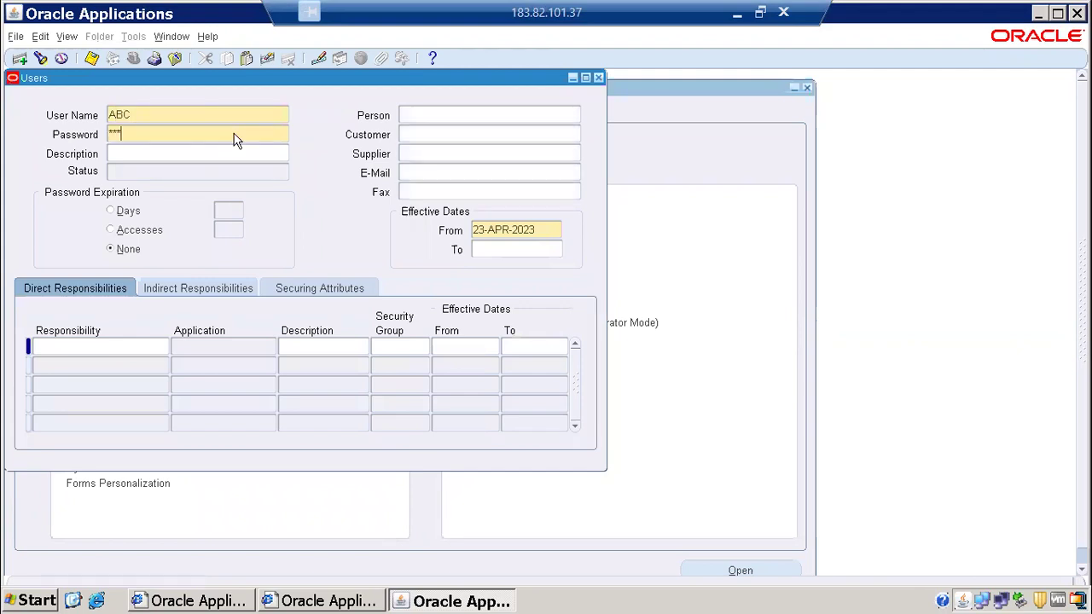
pyautogui.press('Tab')
pyautogui.press('Tab')
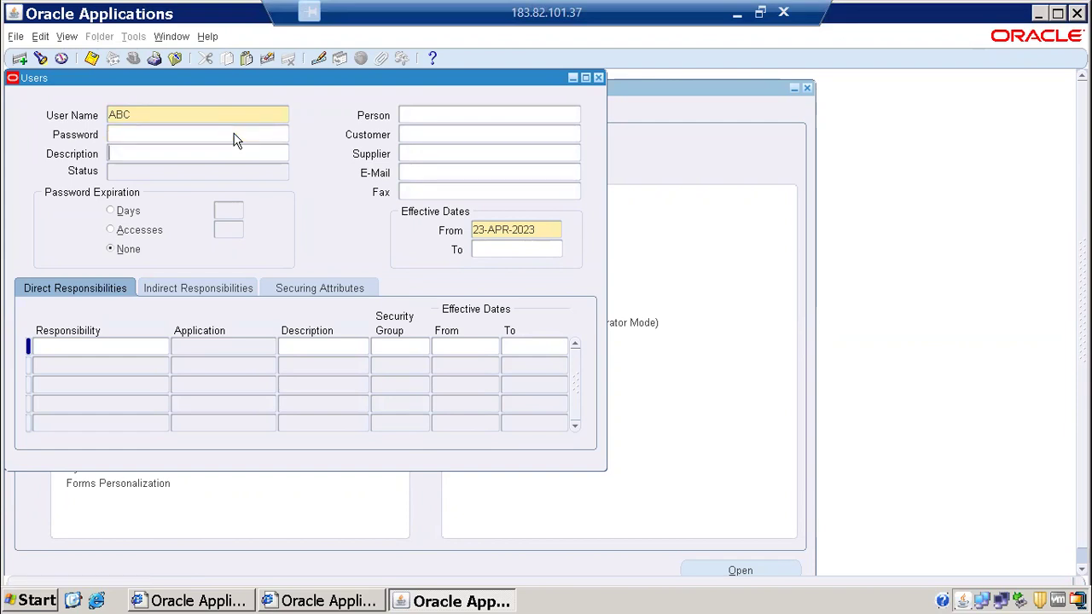
pyautogui.click(92, 60)
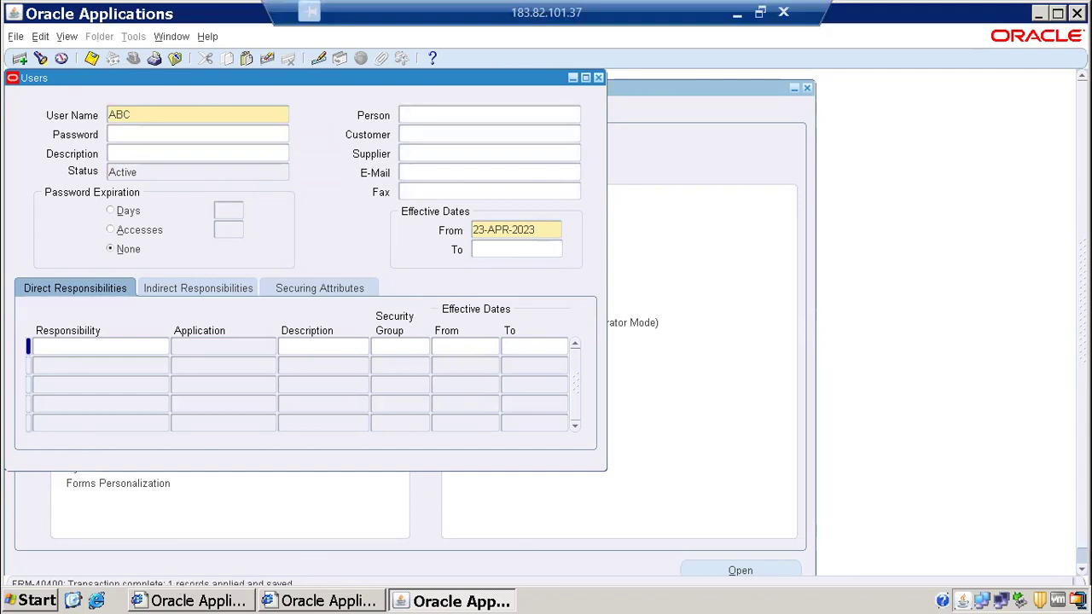
pyautogui.scroll(-1, 518, 563)
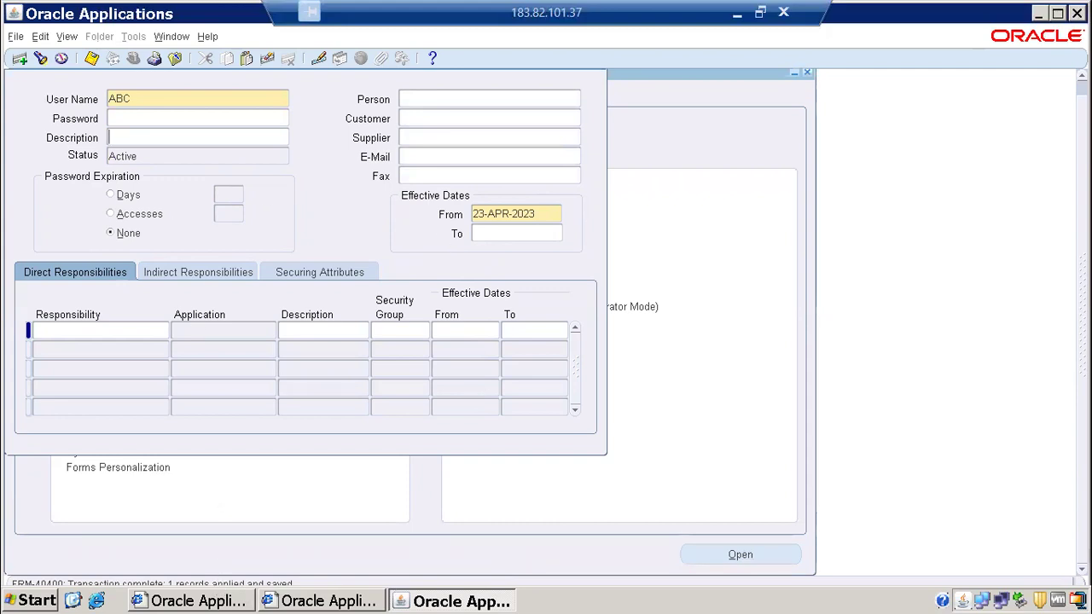
pyautogui.scroll(1, 992, 196)
pyautogui.click(196, 112)
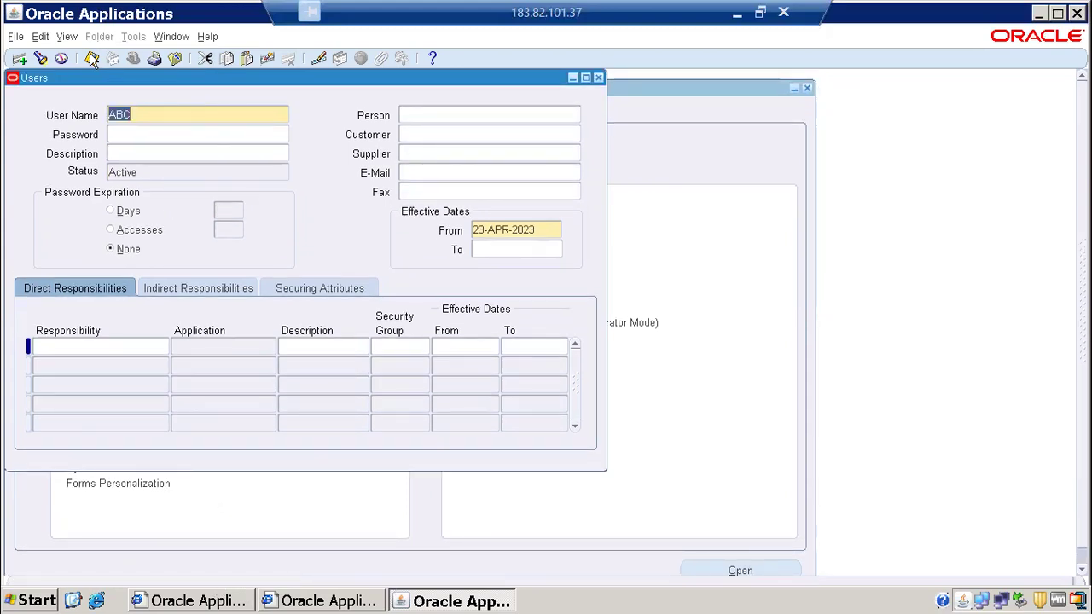
# Show and refresh the remote desktop, then restore the Oracle Applications window.
pyautogui.click(74, 601)
pyautogui.rightClick(426, 377)
pyautogui.click(446, 409)
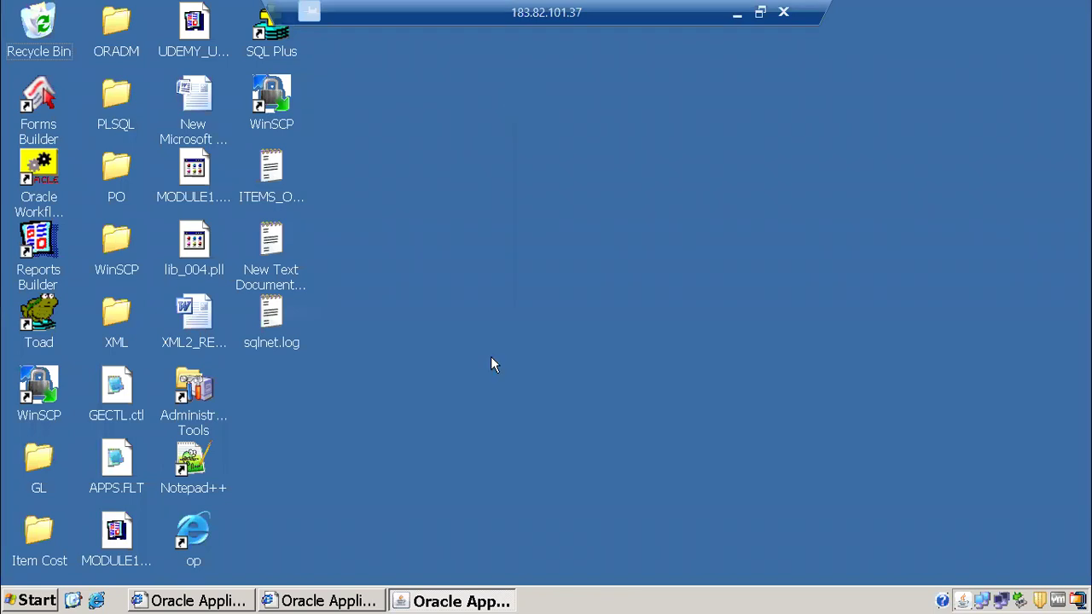
pyautogui.click(422, 601)
# Launch Toad for Oracle and end all existing database connections.
pyautogui.click(425, 602)
pyautogui.doubleClick(49, 319)
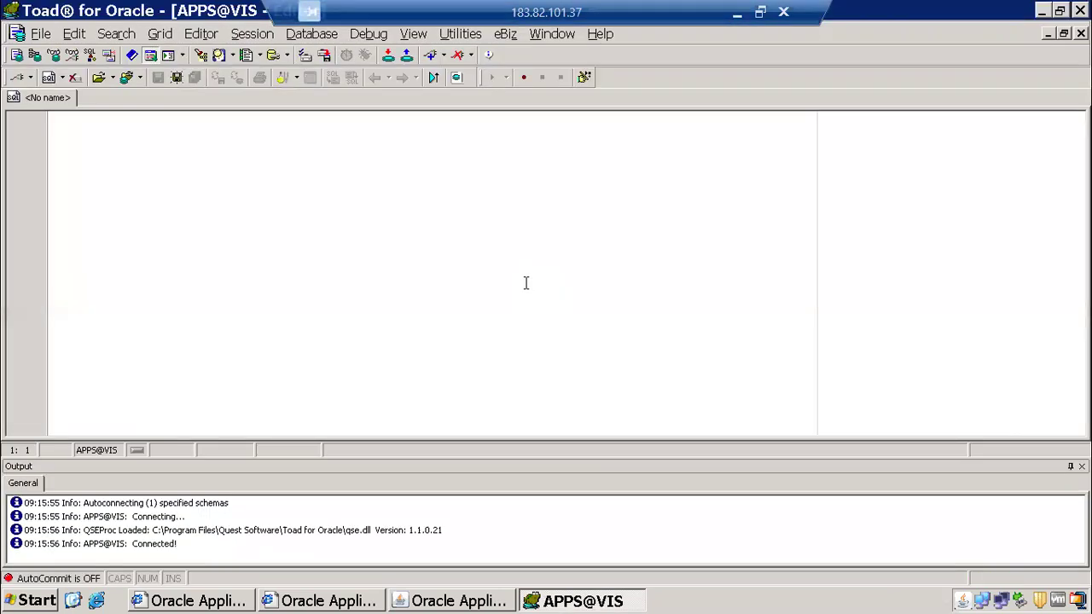
pyautogui.click(252, 35)
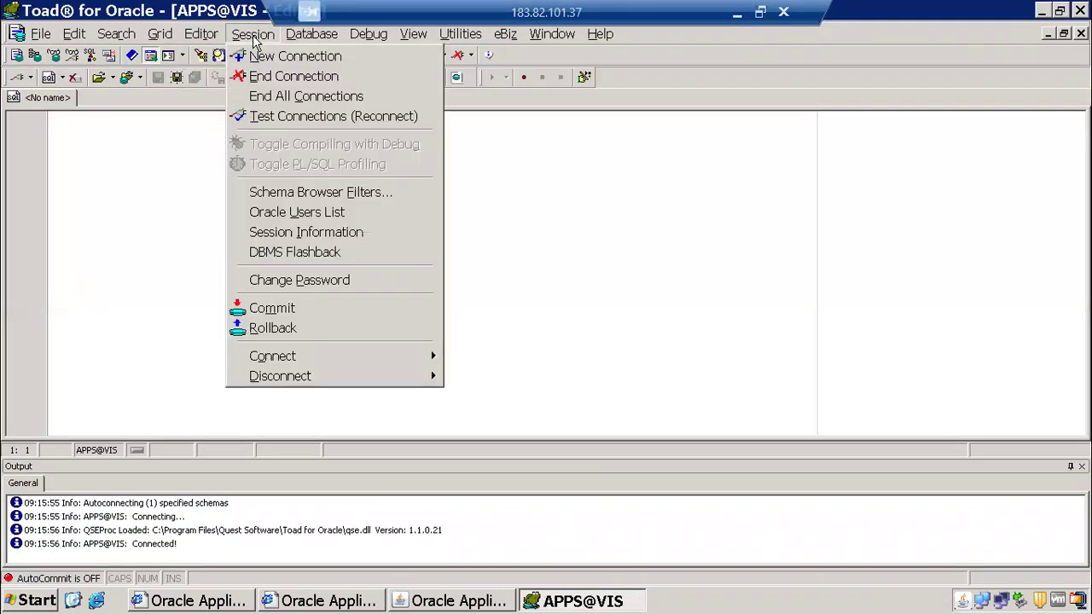
pyautogui.click(310, 96)
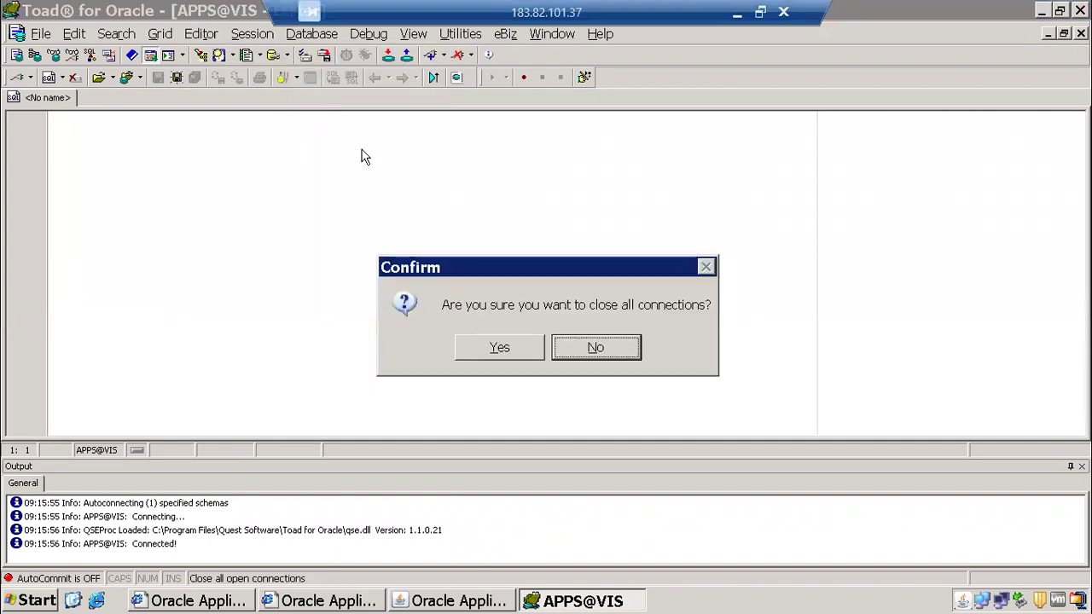
pyautogui.click(497, 348)
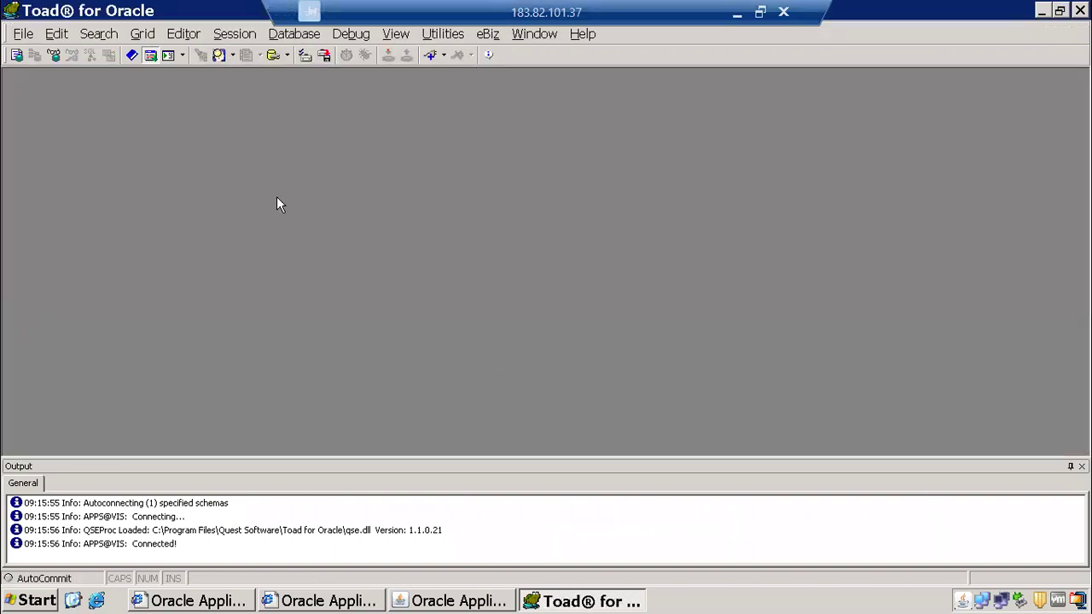
# Open a new connection to the VIS database using the stored password.
pyautogui.click(238, 36)
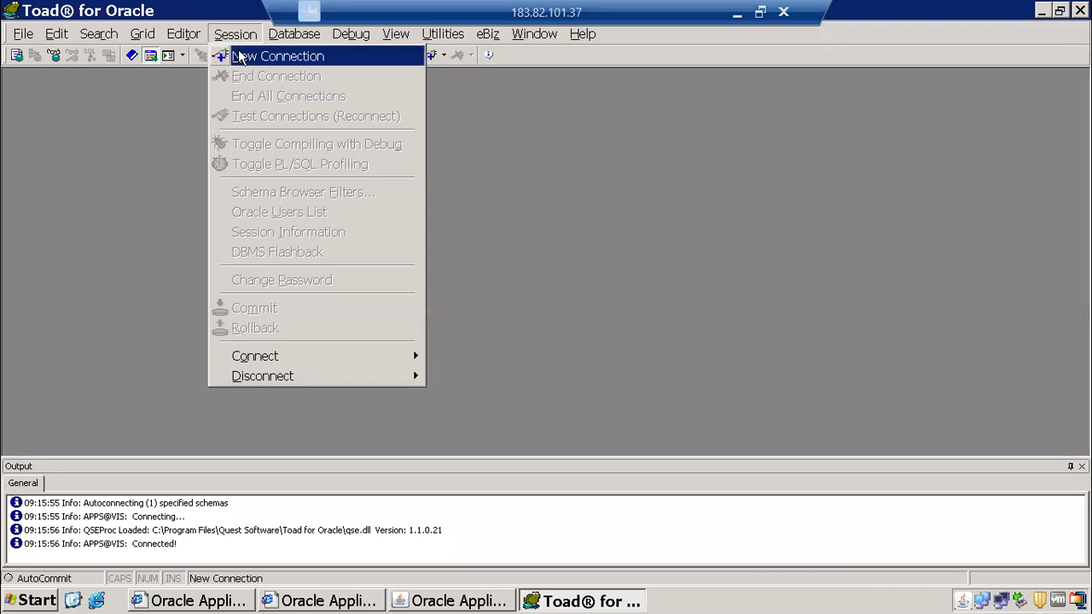
pyautogui.click(239, 55)
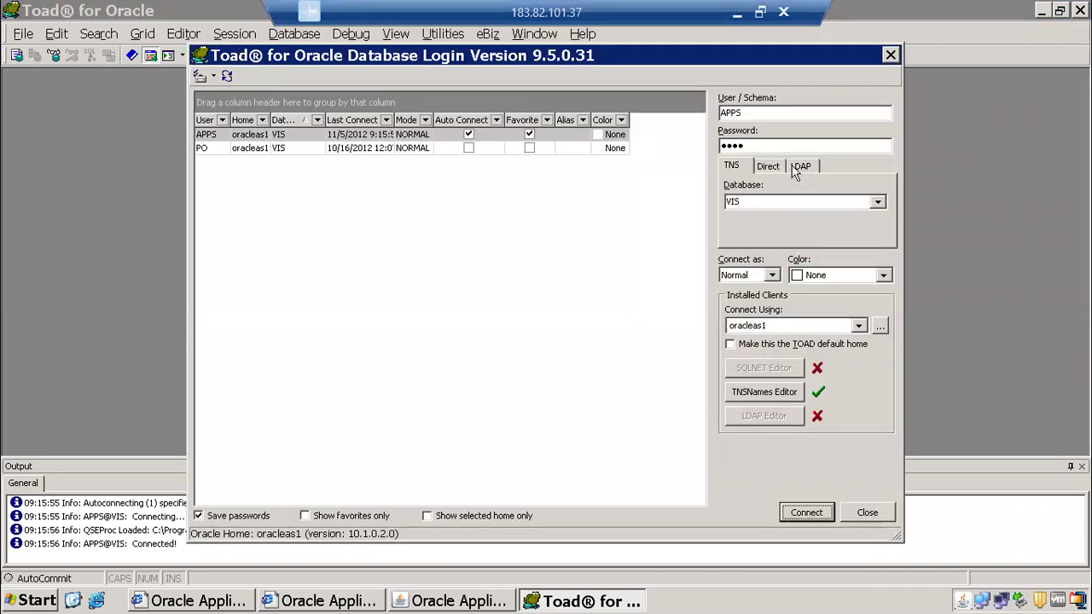
pyautogui.click(772, 114)
pyautogui.doubleClick(775, 141)
pyautogui.click(806, 514)
# Run SELECT * FROM FND_USER WHERE USER_NAME = 'ABC', returning one row.
pyautogui.press('capslock')
pyautogui.write('SELECT')
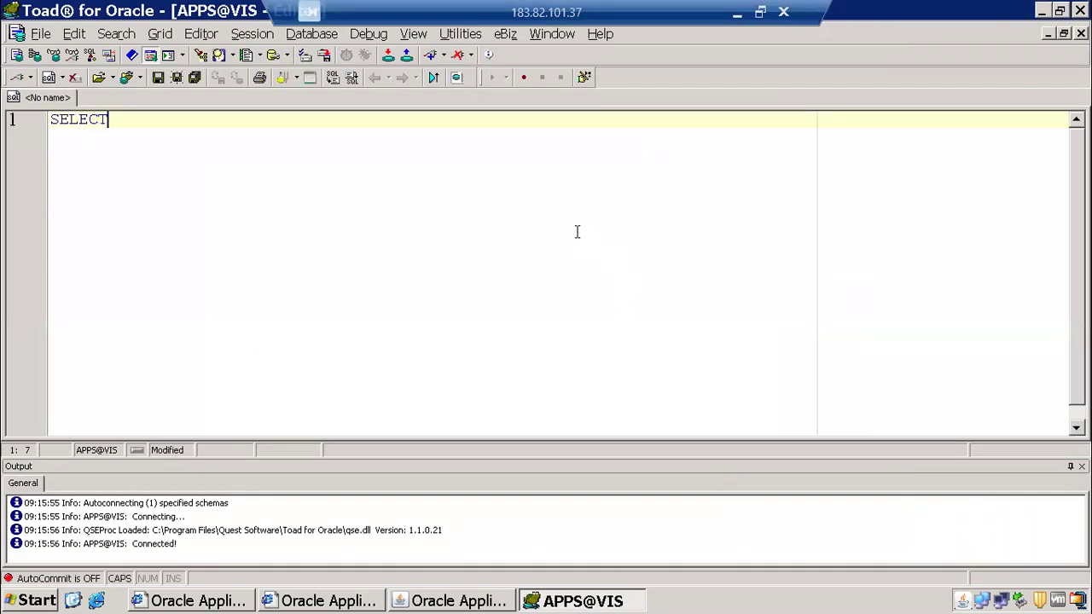
pyautogui.write(' * FROM ')
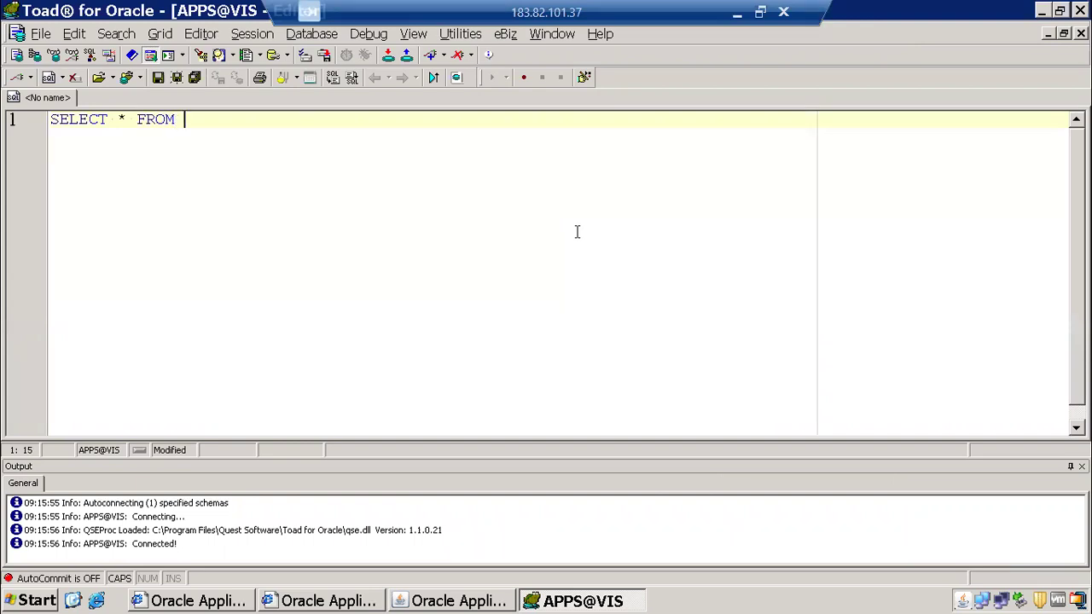
pyautogui.write('FND_USER WHERE USE')
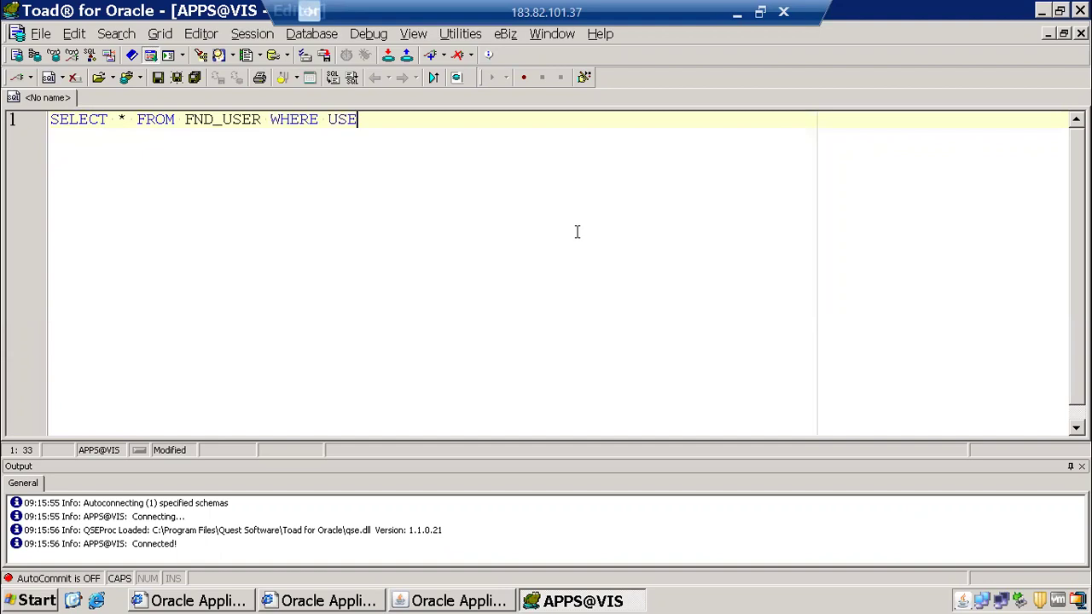
pyautogui.write("R_NAME = 'ABC'")
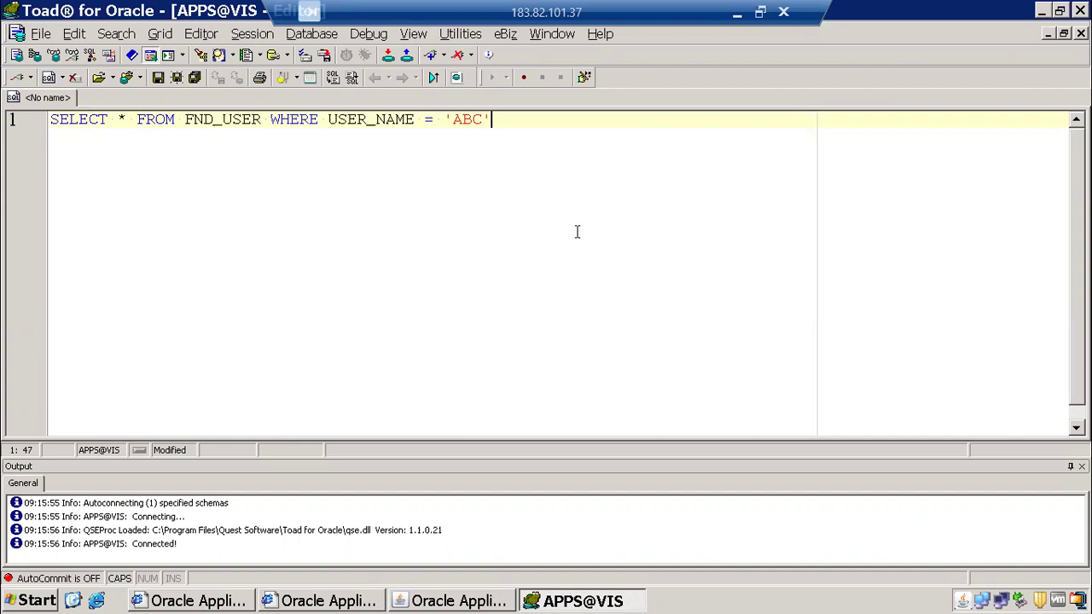
pyautogui.press('F9')
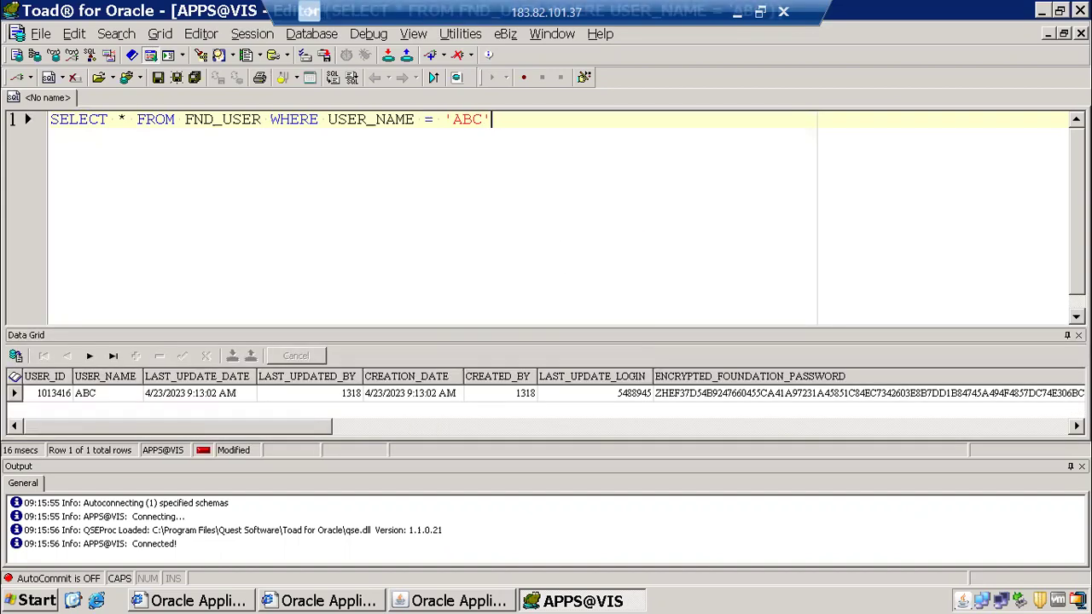
pyautogui.moveTo(294, 329); pyautogui.dragTo(294, 440)
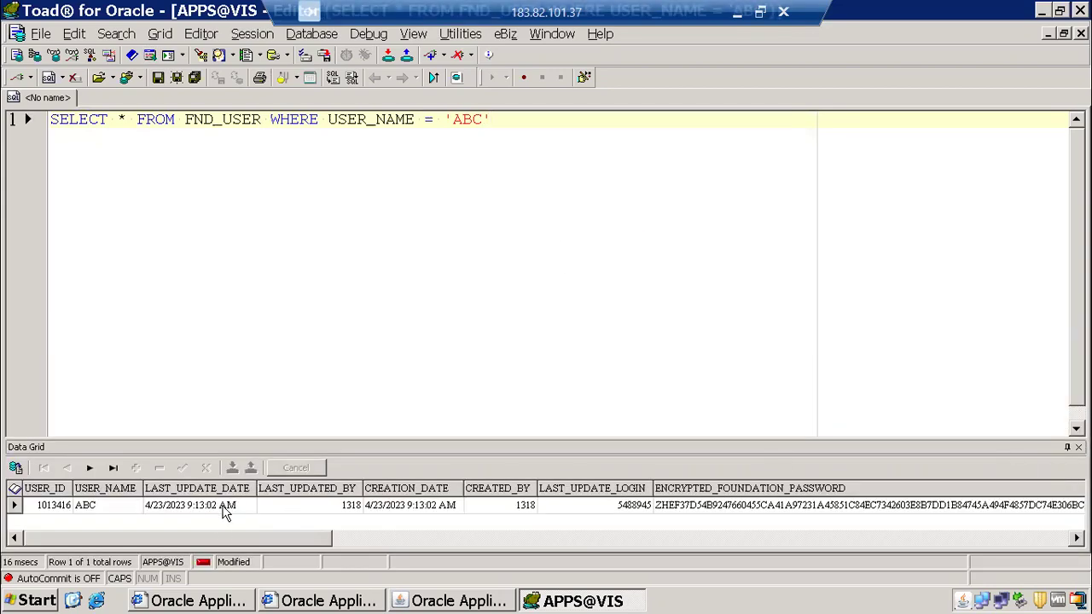
pyautogui.click(294, 448)
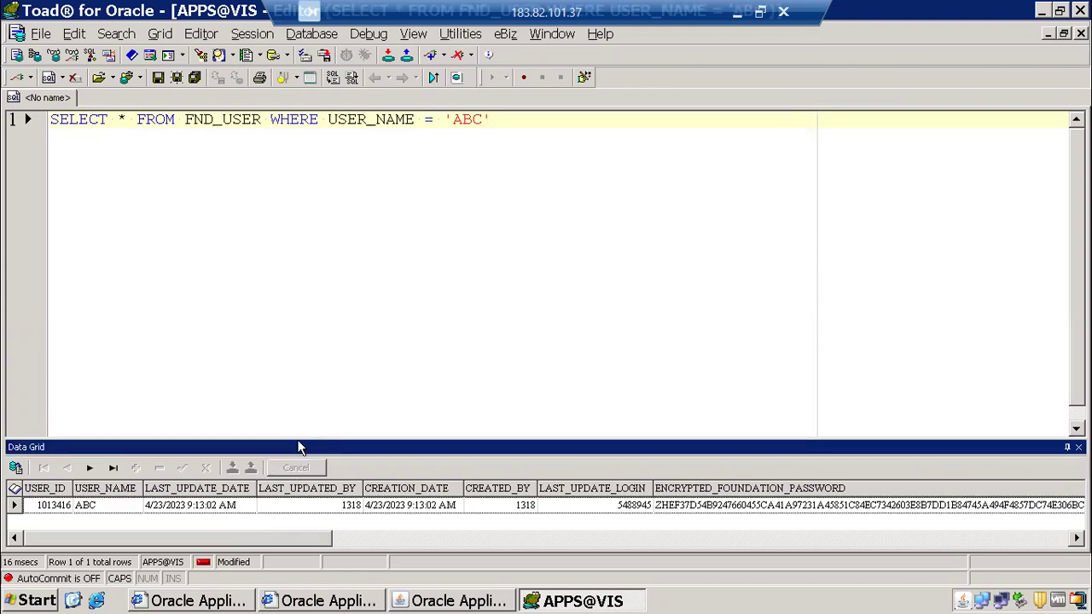
pyautogui.moveTo(298, 439); pyautogui.dragTo(294, 355)
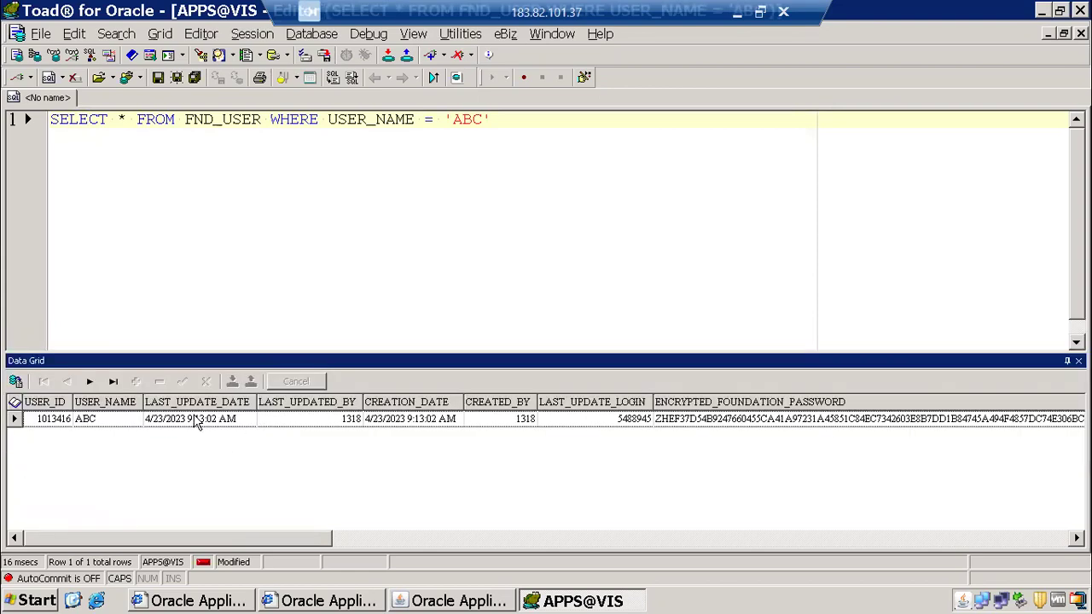
pyautogui.click(108, 422)
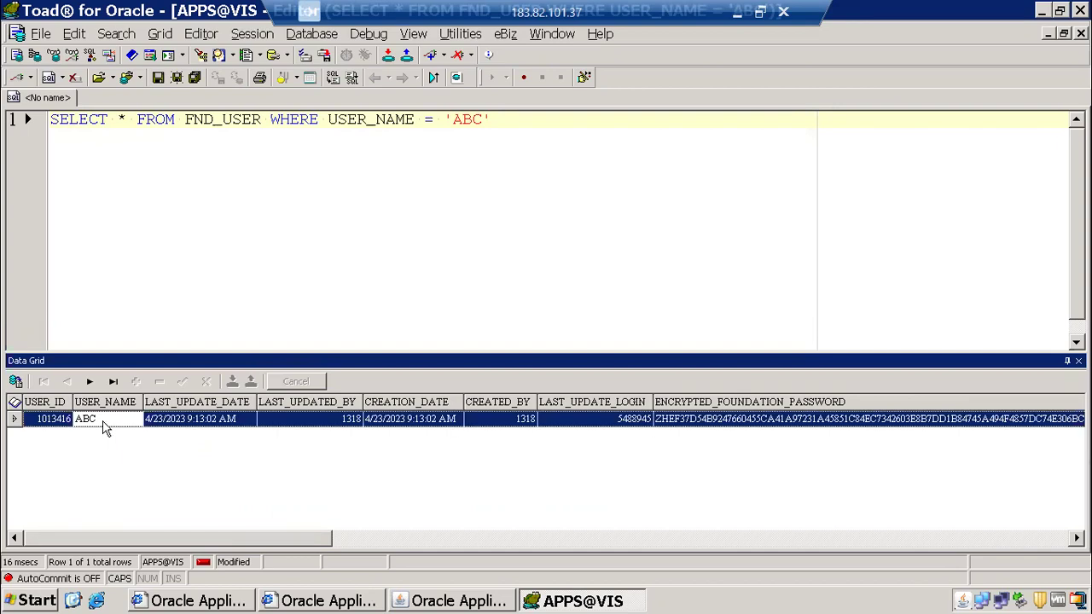
pyautogui.click(397, 419)
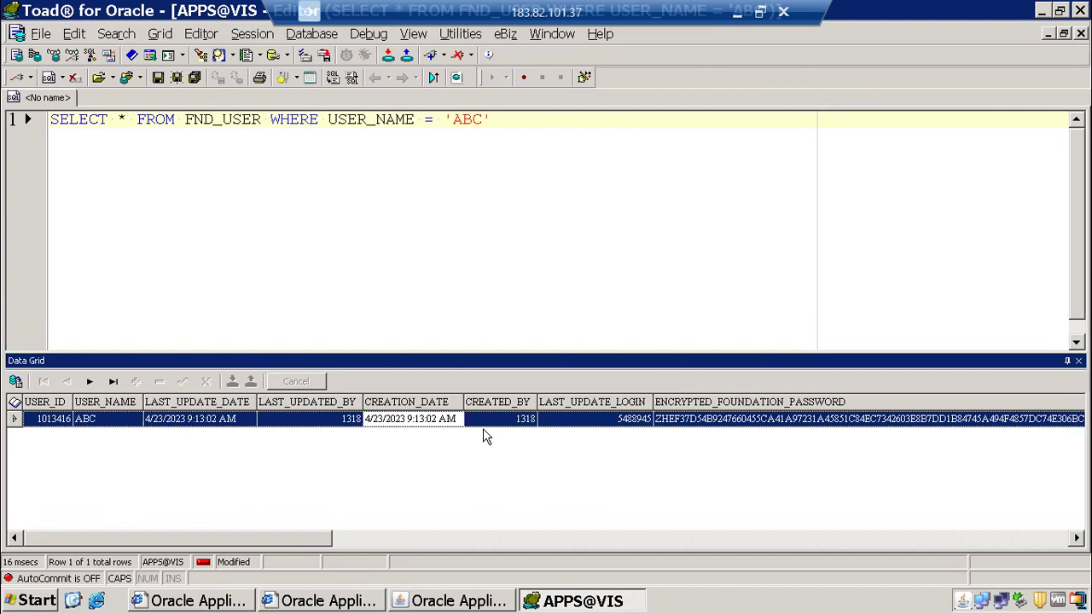
pyautogui.click(516, 421)
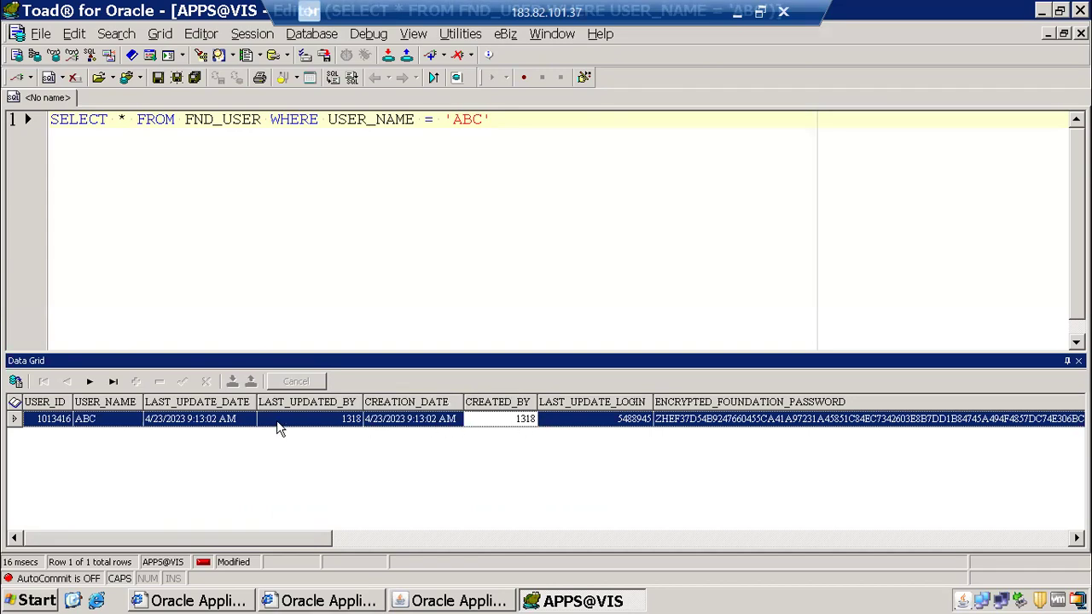
pyautogui.click(55, 423)
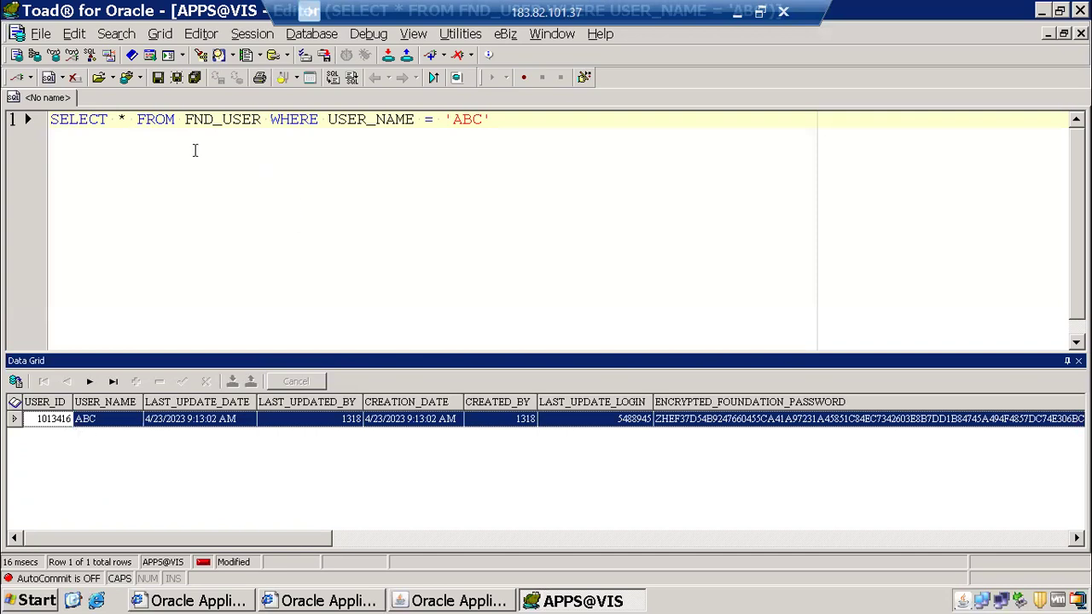
pyautogui.click(187, 120)
pyautogui.moveTo(210, 119); pyautogui.dragTo(261, 120)
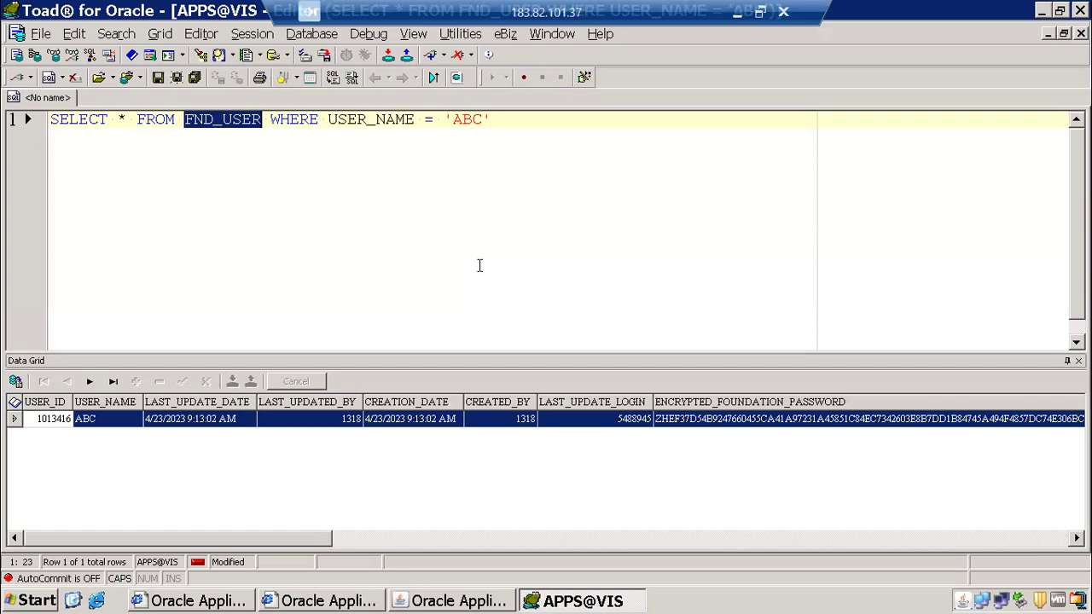
# Narrow the ABC query to USER_ID, USER_NAME, run it to get ID 1013416, then show the desktop.
pyautogui.press('End')
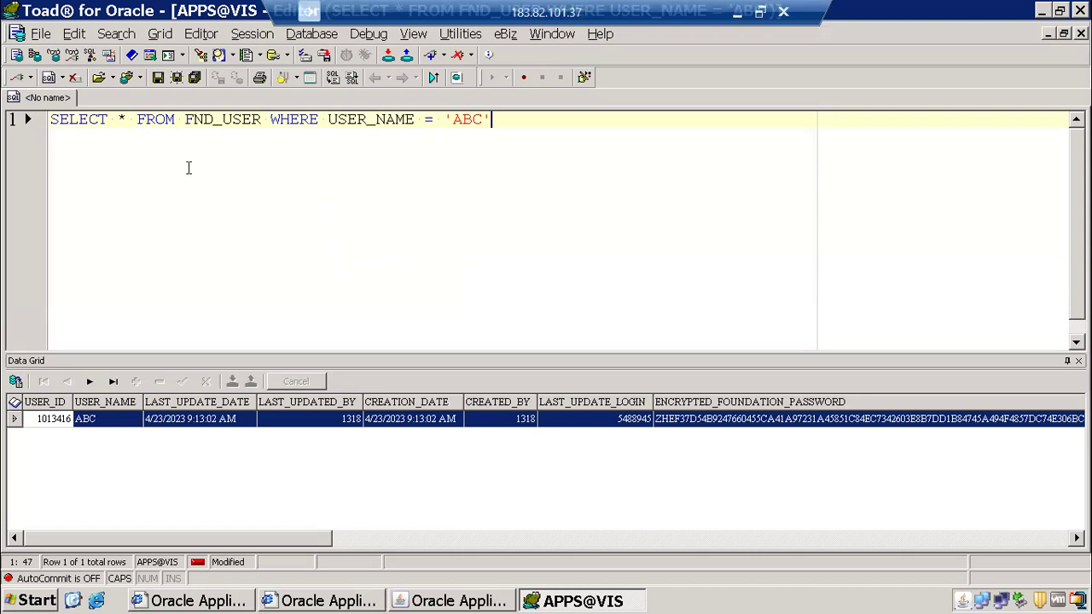
pyautogui.moveTo(521, 128); pyautogui.dragTo(24, 124)
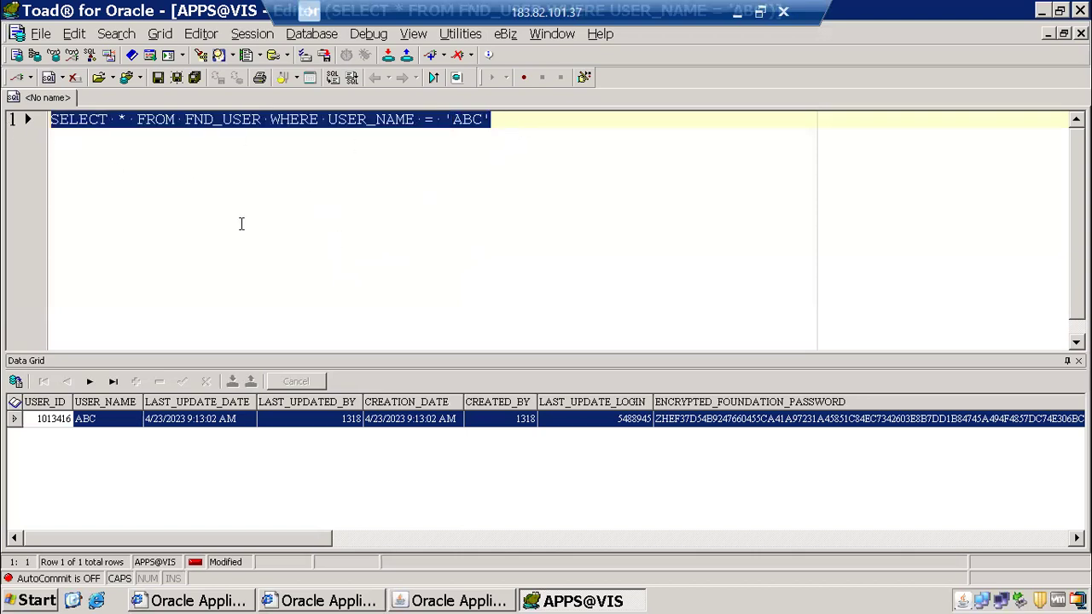
pyautogui.press('End')
pyautogui.moveTo(111, 119); pyautogui.dragTo(133, 119)
pyautogui.press('Delete')
pyautogui.write('USER_ID,')
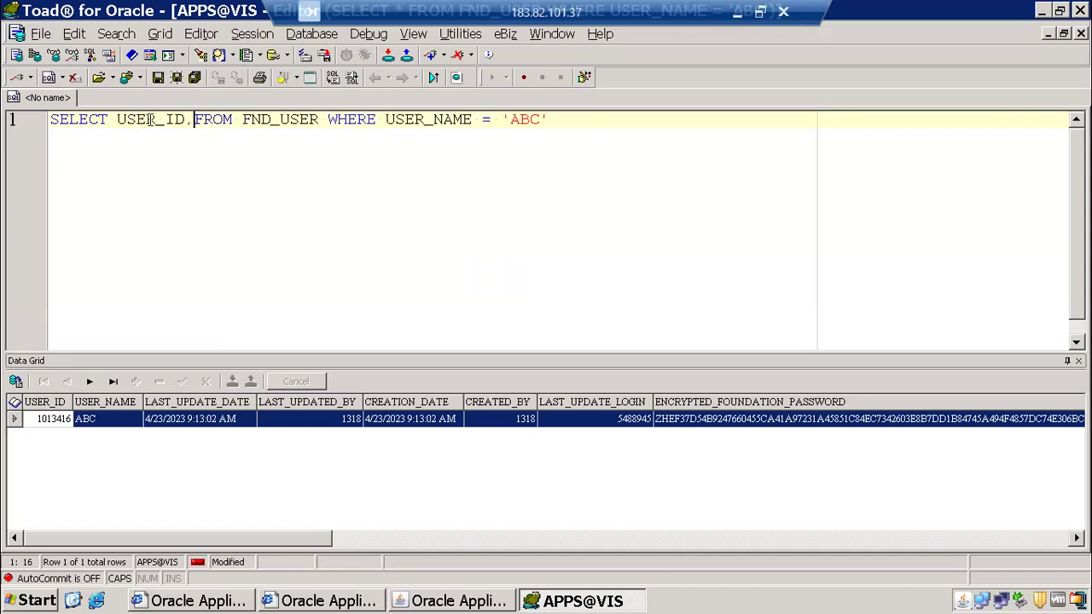
pyautogui.press('Return')
pyautogui.write('USER_NAME')
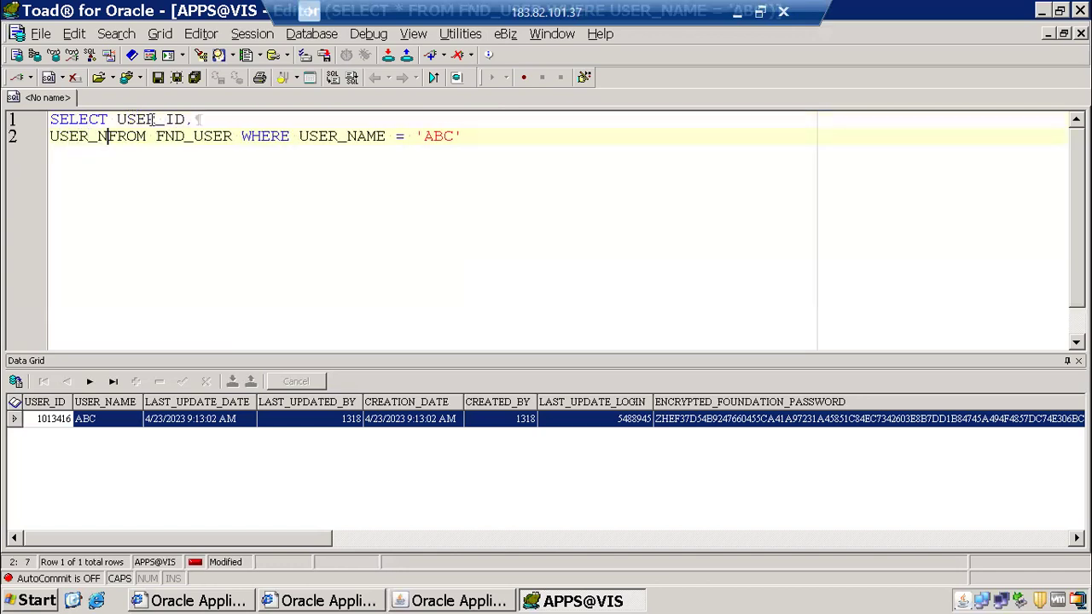
pyautogui.press('Return')
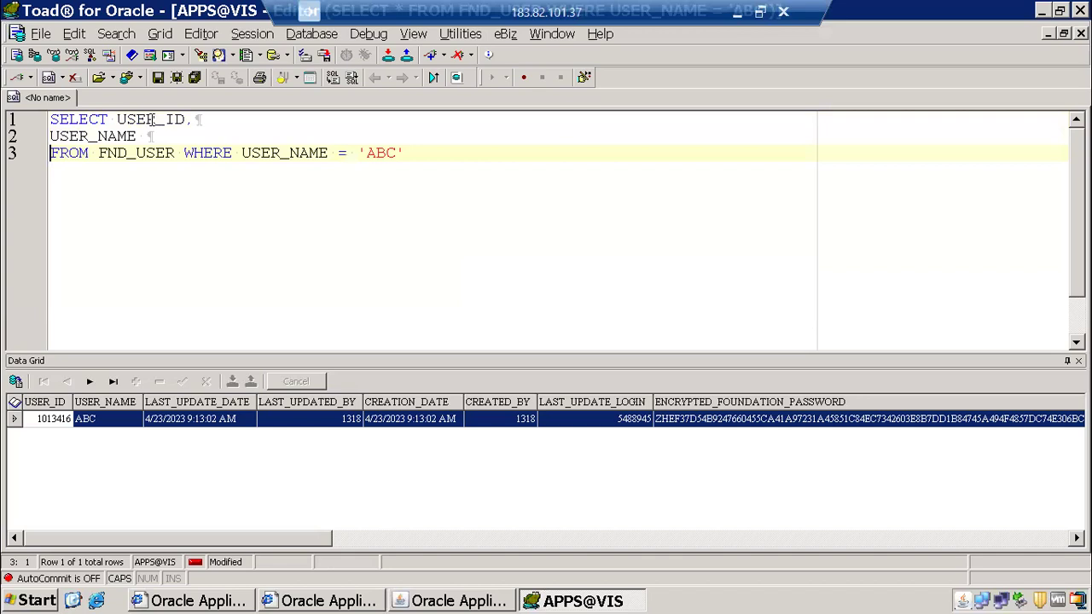
pyautogui.press('F9')
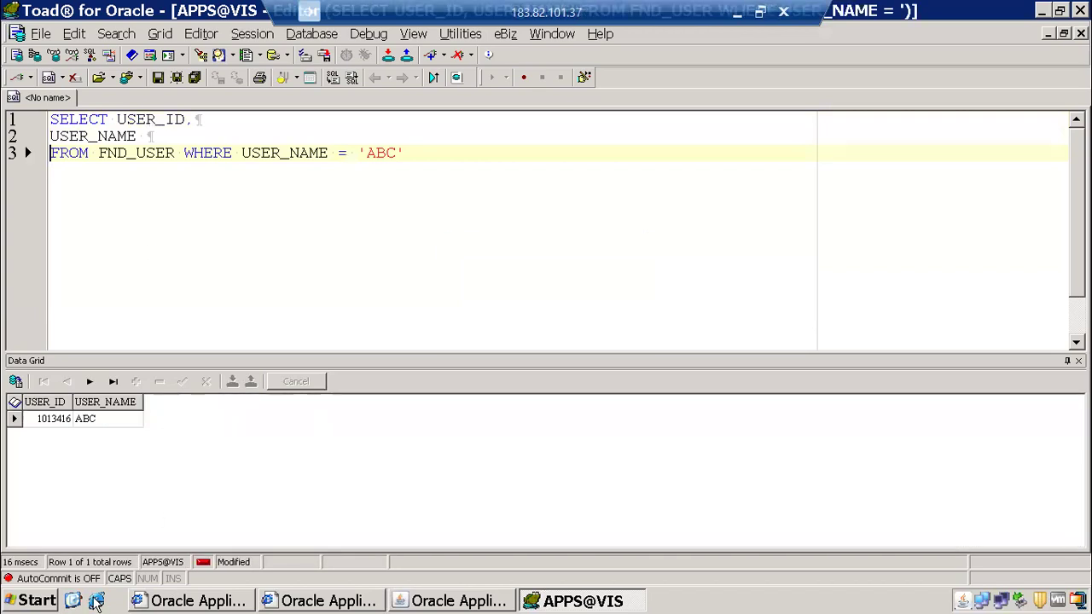
pyautogui.click(72, 600)
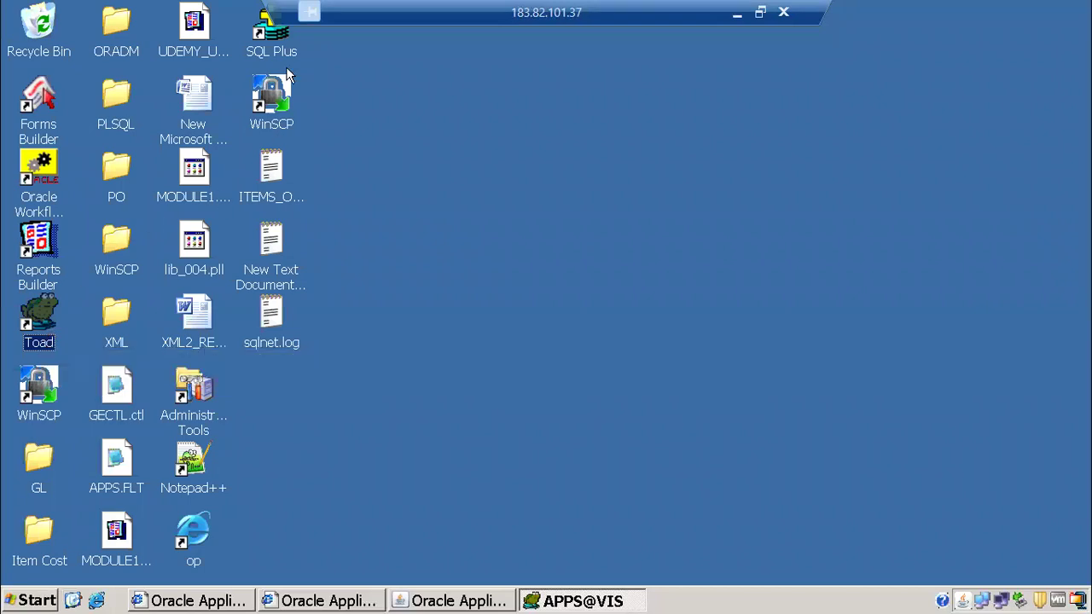
# Launch SQL*Plus and log on as APPS to the VIS database.
pyautogui.doubleClick(272, 34)
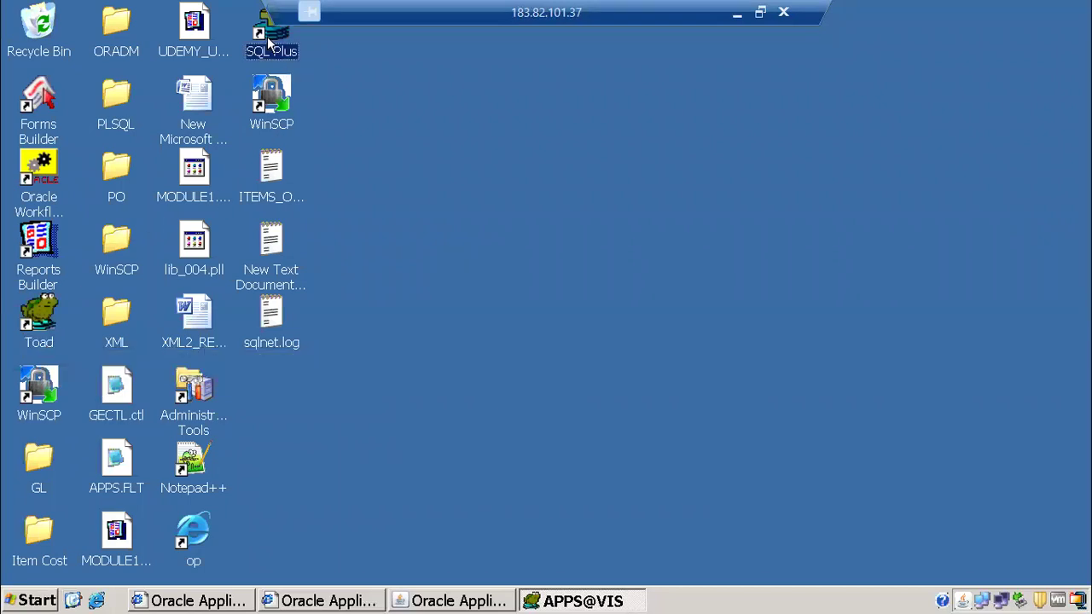
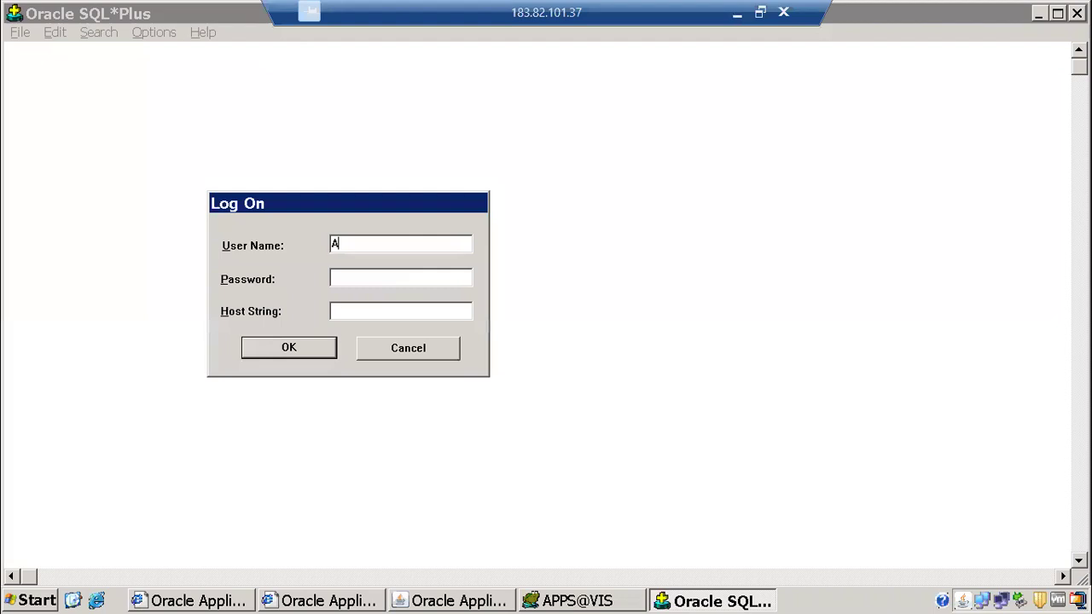
pyautogui.press('Return')
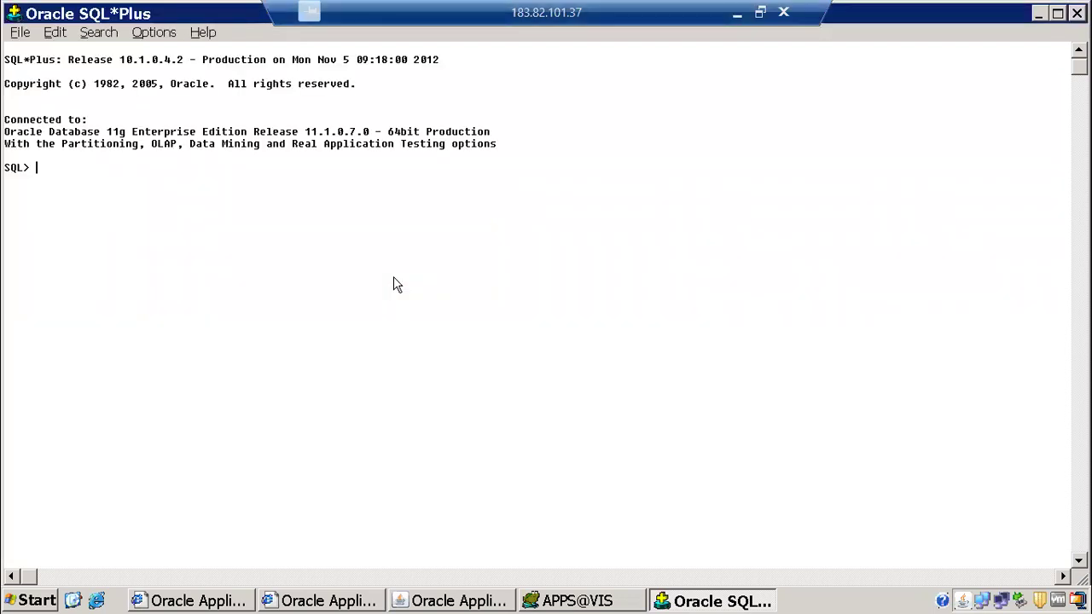
# Copy the FND_USER query from Toad and run it in SQL*Plus, confirming USER_ID 1013416 for ABC.
pyautogui.click(587, 601)
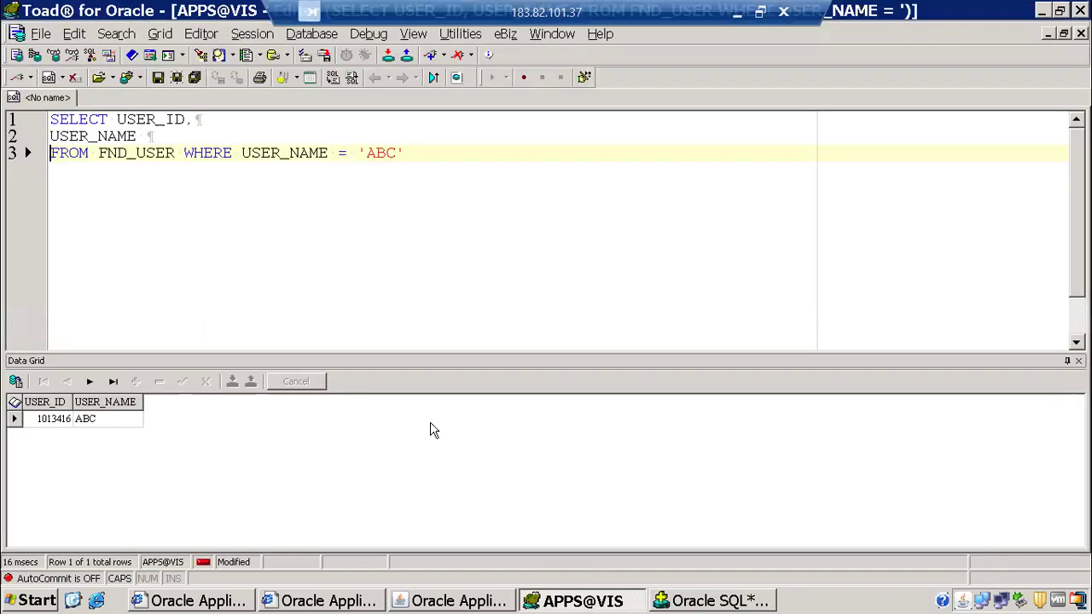
pyautogui.moveTo(415, 159); pyautogui.dragTo(358, 155)
pyautogui.hotkey('ctrl', 'a')
pyautogui.hotkey('ctrl', 'c')
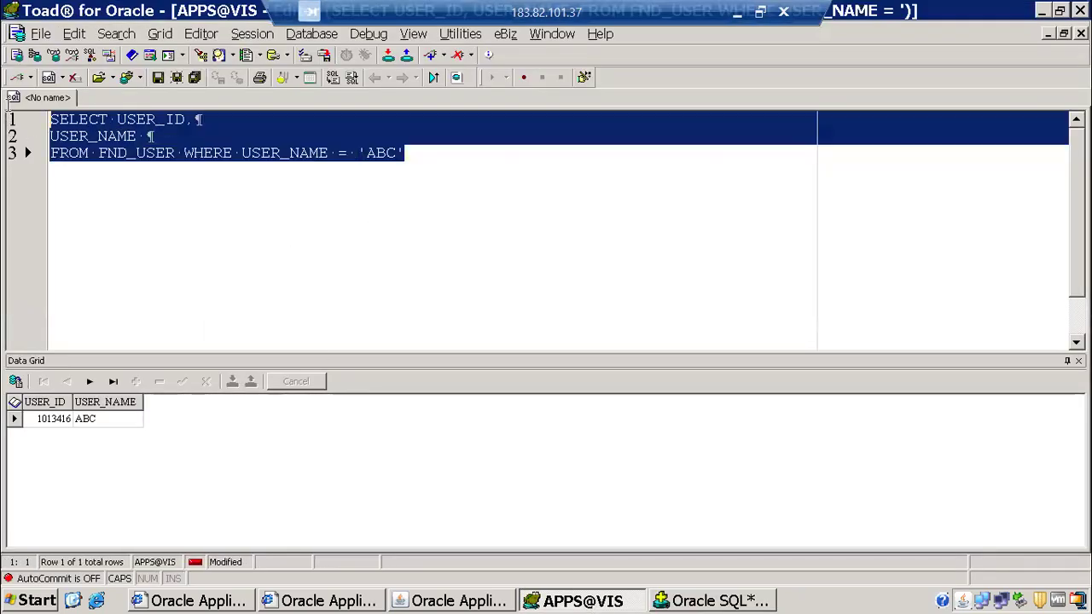
pyautogui.hotkey('alt', 'Tab')
pyautogui.hotkey('ctrl', 'v')
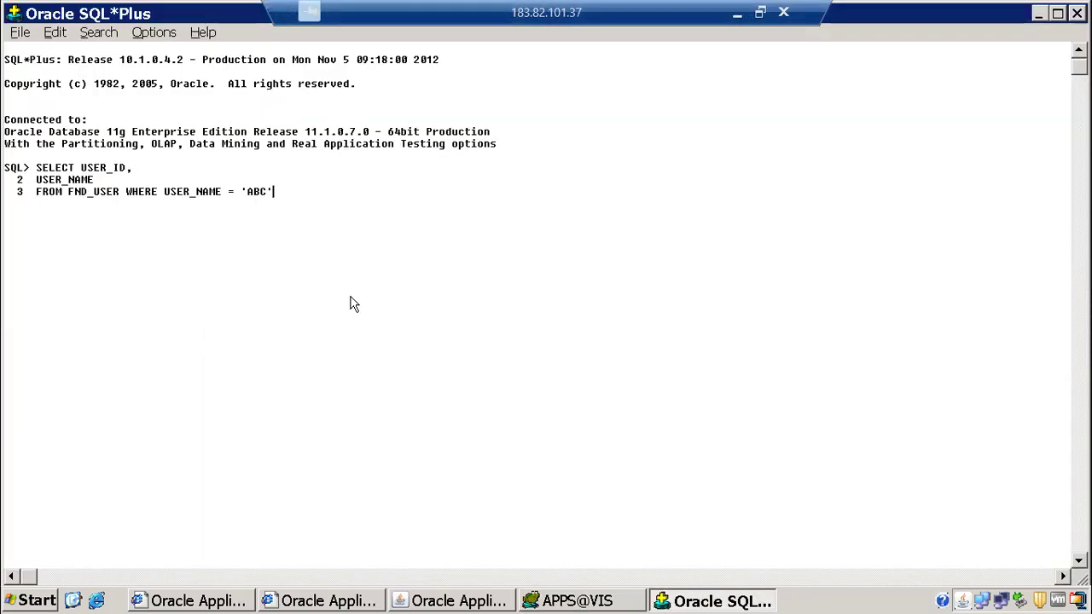
pyautogui.write(';')
pyautogui.press('Return')
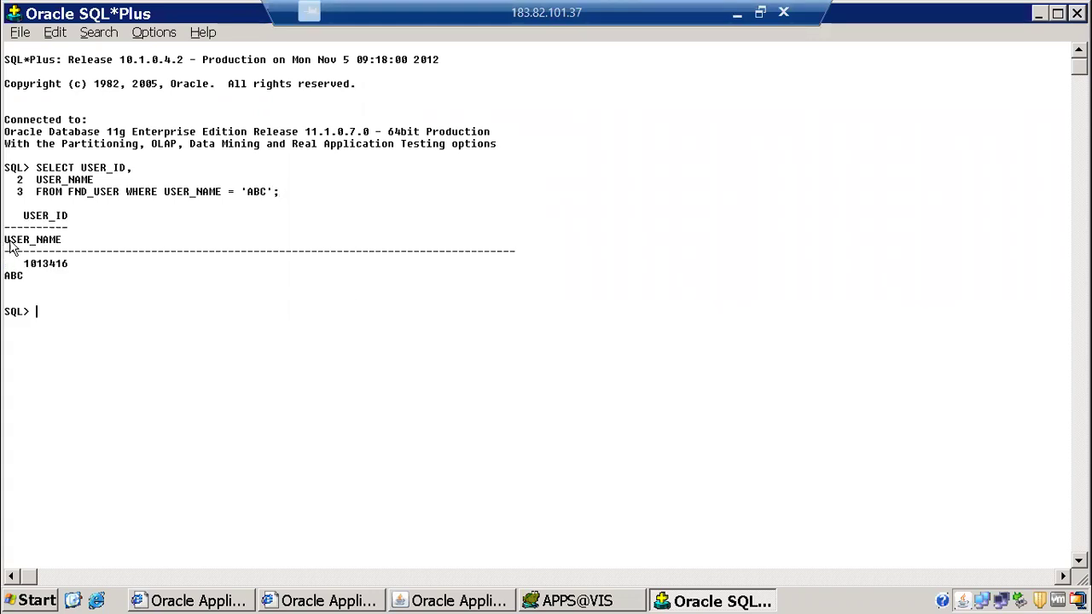
pyautogui.moveTo(24, 262); pyautogui.dragTo(16, 288)
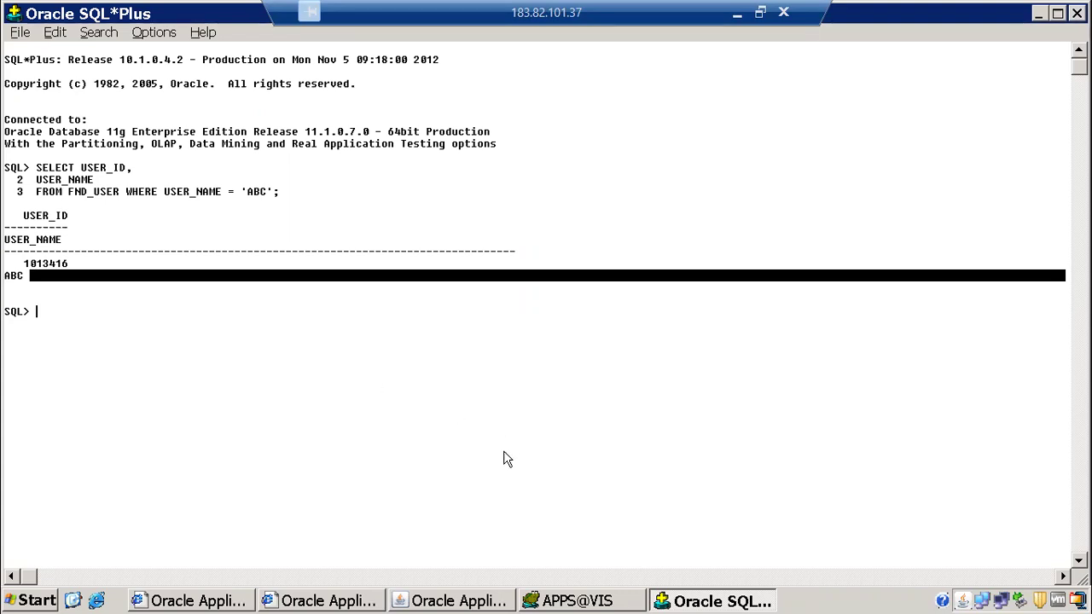
pyautogui.click(564, 597)
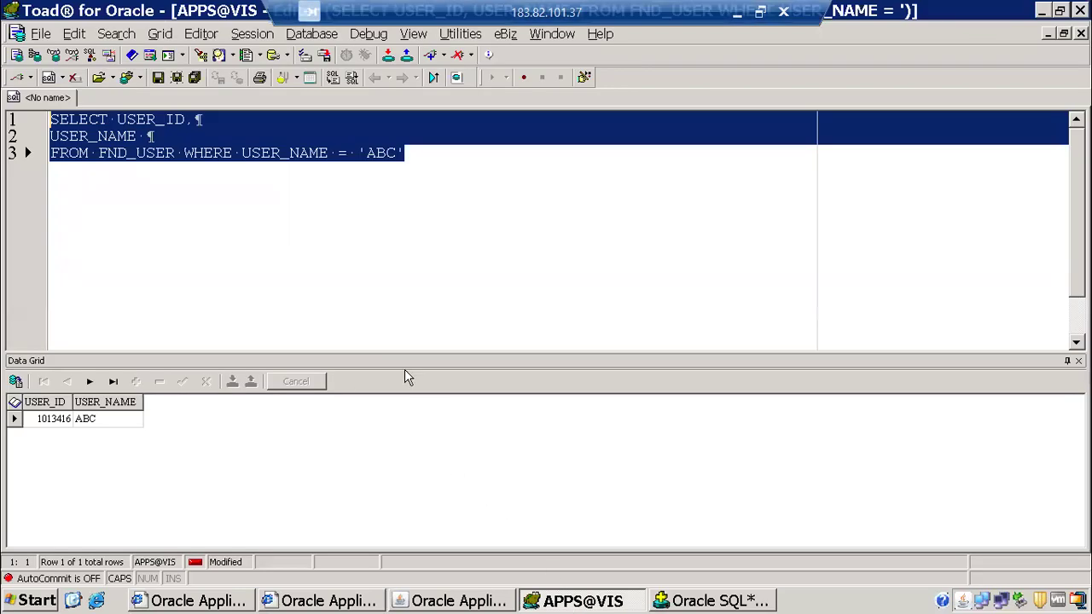
# Check Toad's About dialog showing Toad for Oracle Xpert 9.5.0.31, then clear to the desktop.
pyautogui.click(316, 249)
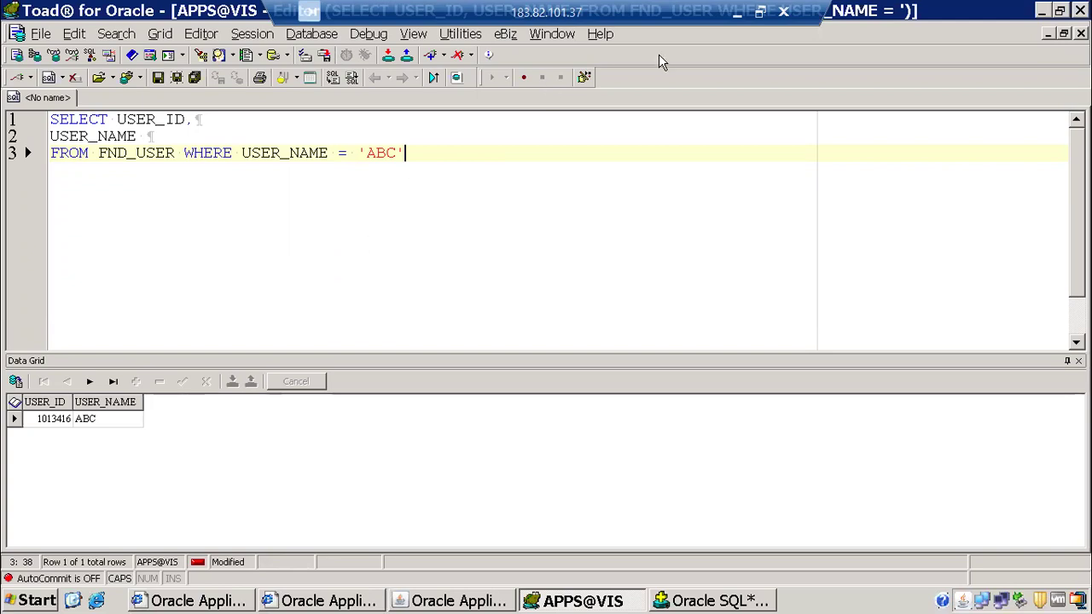
pyautogui.click(600, 34)
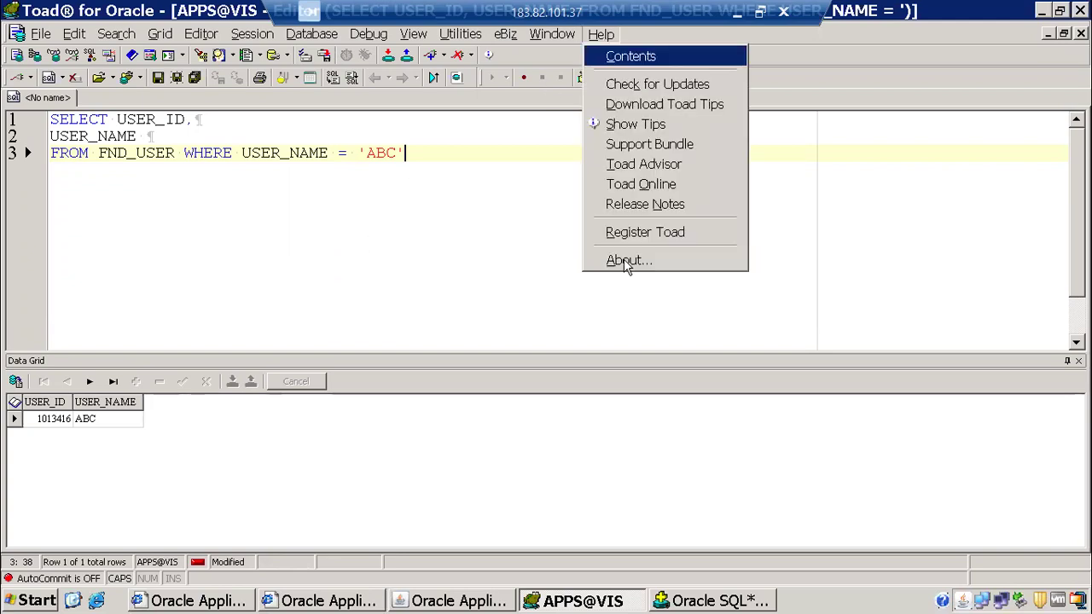
pyautogui.click(627, 260)
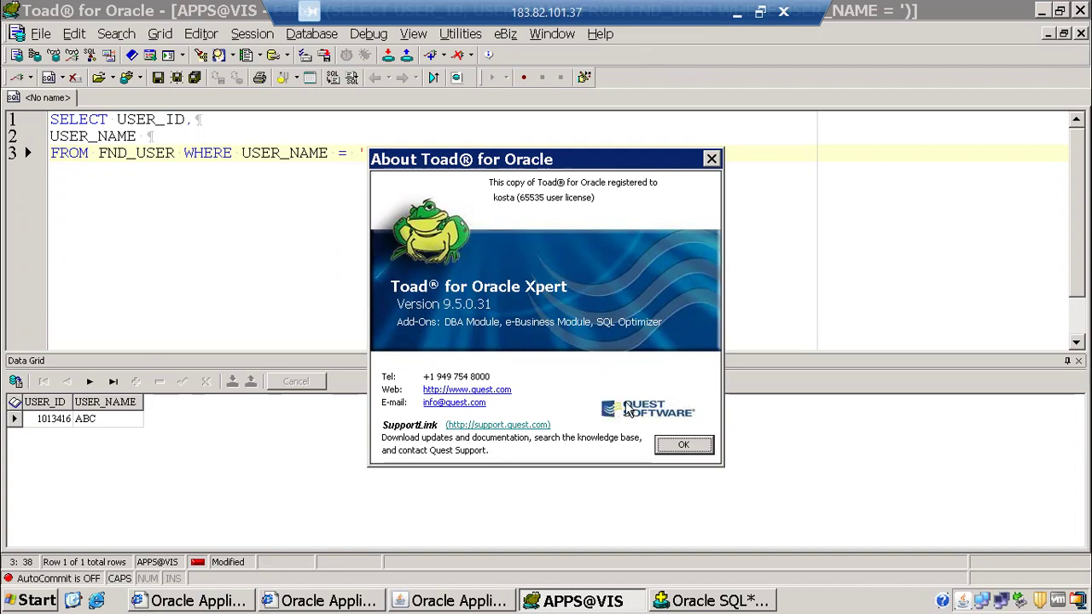
pyautogui.click(710, 598)
pyautogui.click(683, 445)
pyautogui.click(95, 600)
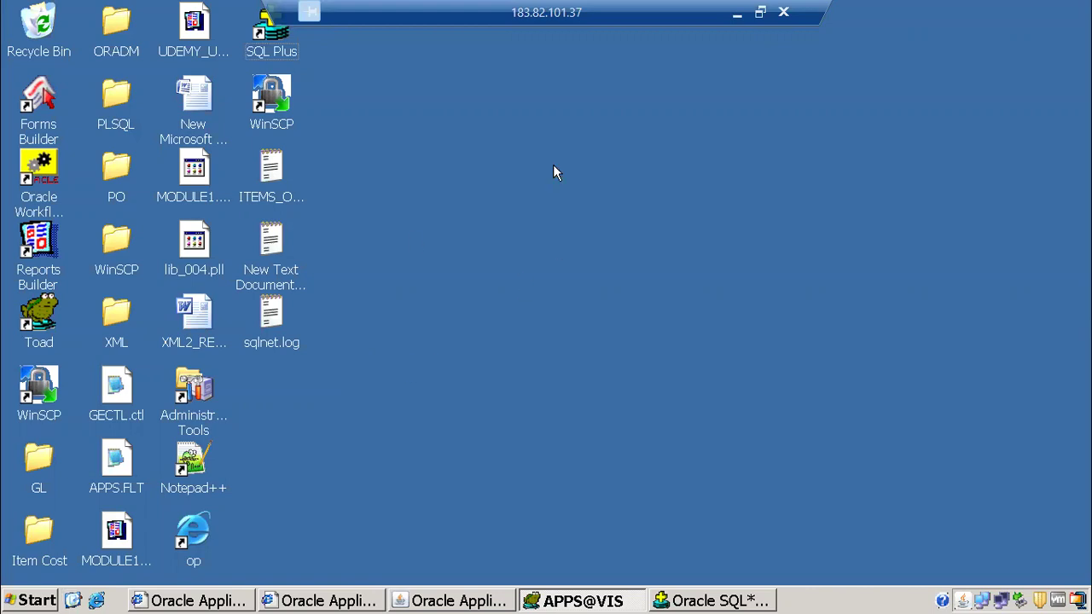
pyautogui.click(676, 600)
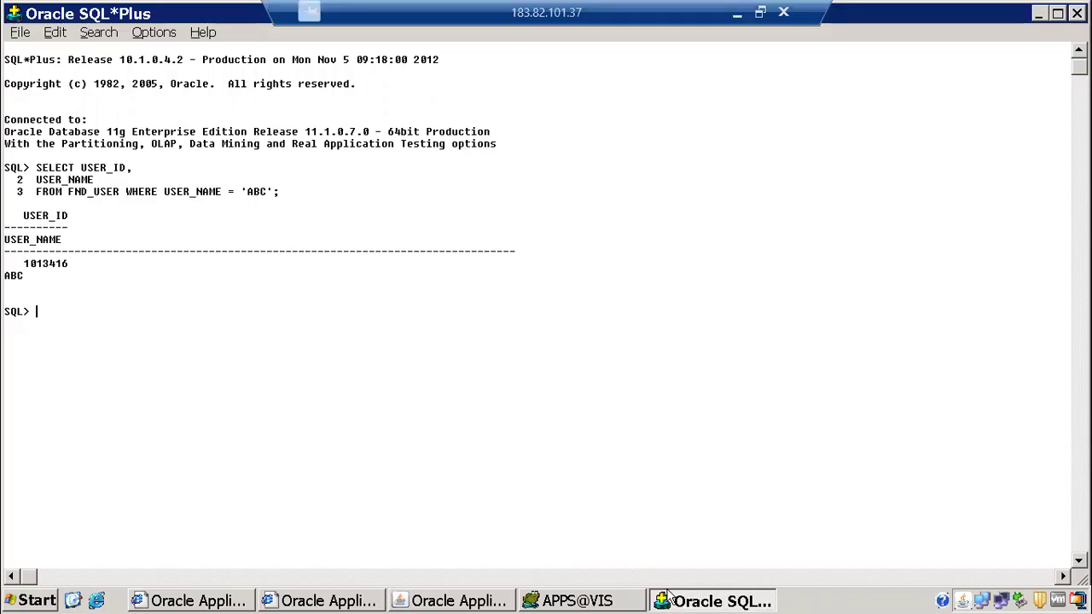
pyautogui.click(671, 599)
pyautogui.click(608, 602)
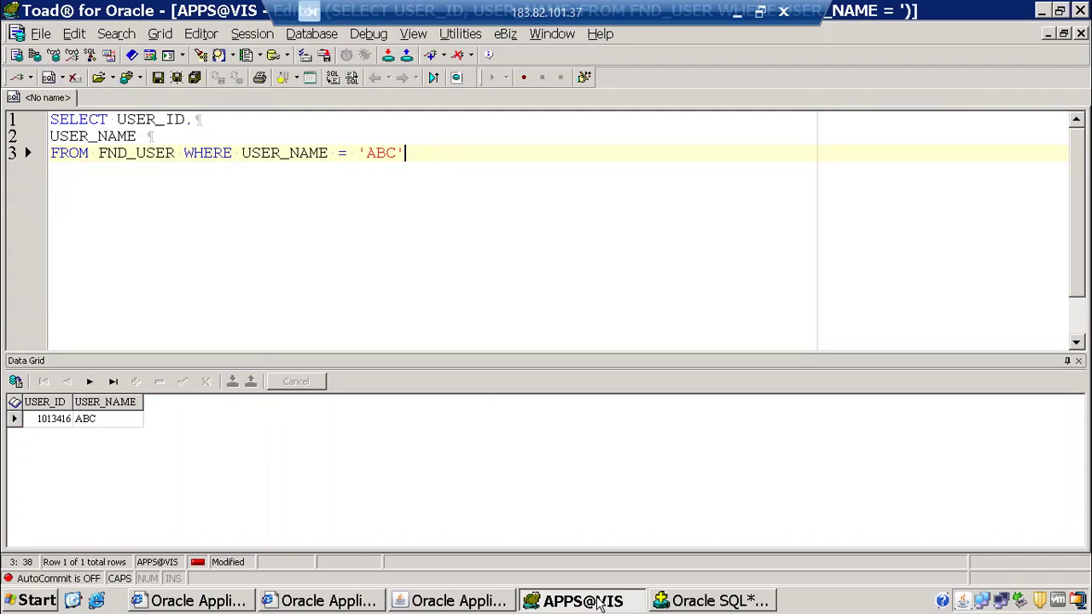
pyautogui.click(601, 601)
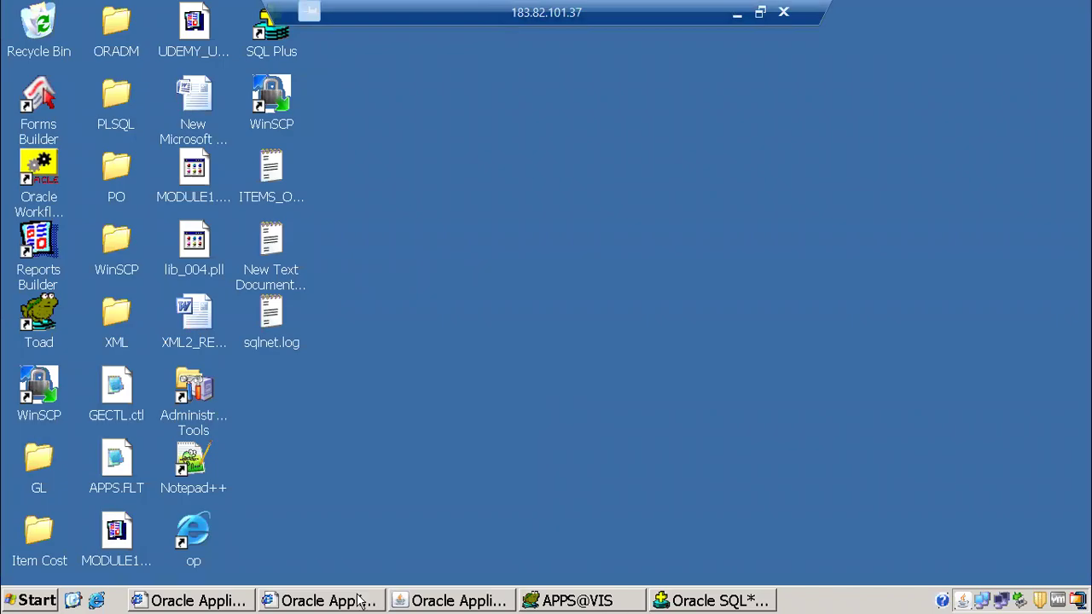
pyautogui.click(452, 600)
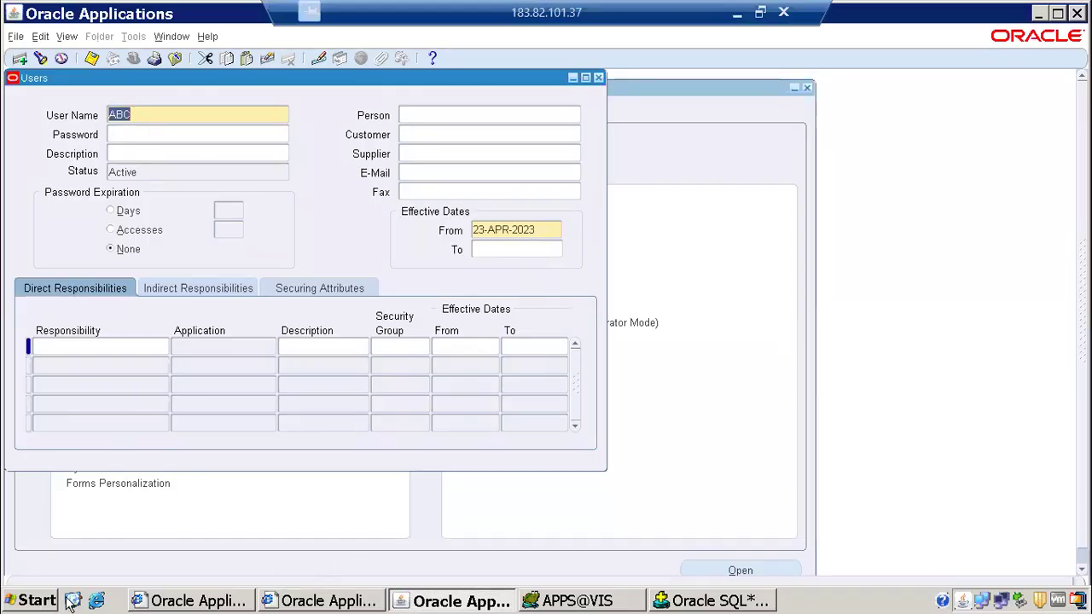
# Restore the Users form and put it into query mode with F11.
pyautogui.click(73, 600)
pyautogui.click(400, 602)
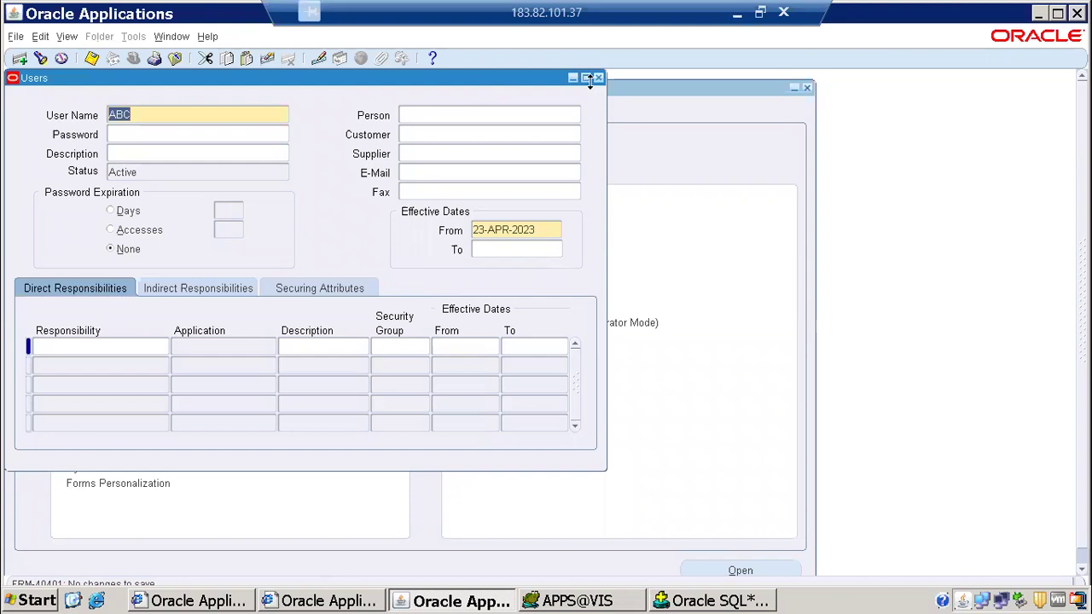
pyautogui.press('F11')
pyautogui.click(67, 36)
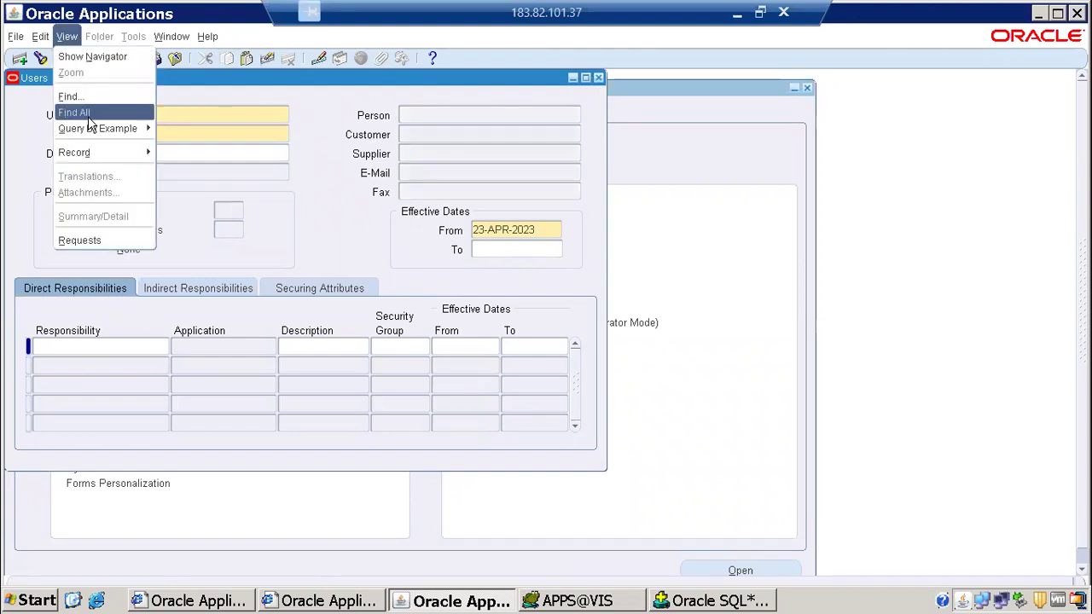
pyautogui.click(200, 146)
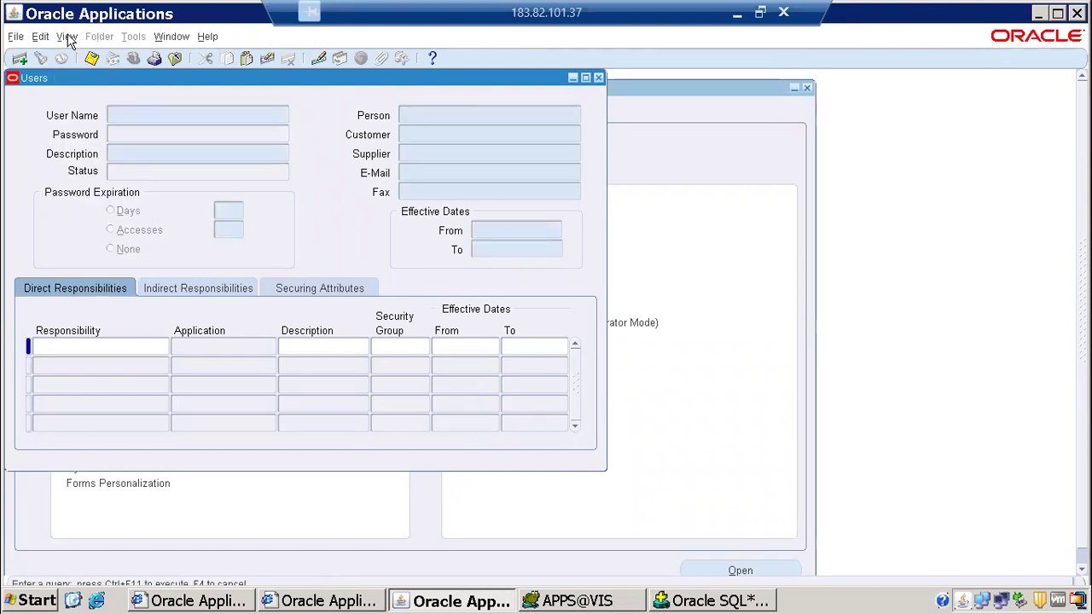
# Run the blank query to load all users, browse the records, then return to Toad.
pyautogui.click(67, 36)
pyautogui.moveTo(129, 134)
pyautogui.click(203, 150)
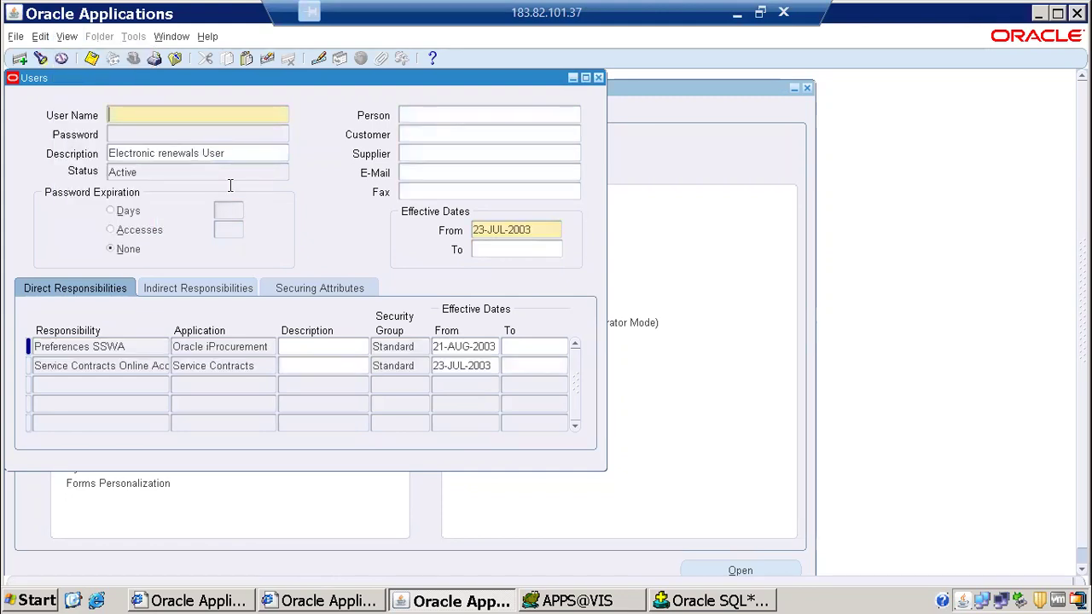
pyautogui.press('Down')
pyautogui.press('Down')
pyautogui.press('Down')
pyautogui.press('Down')
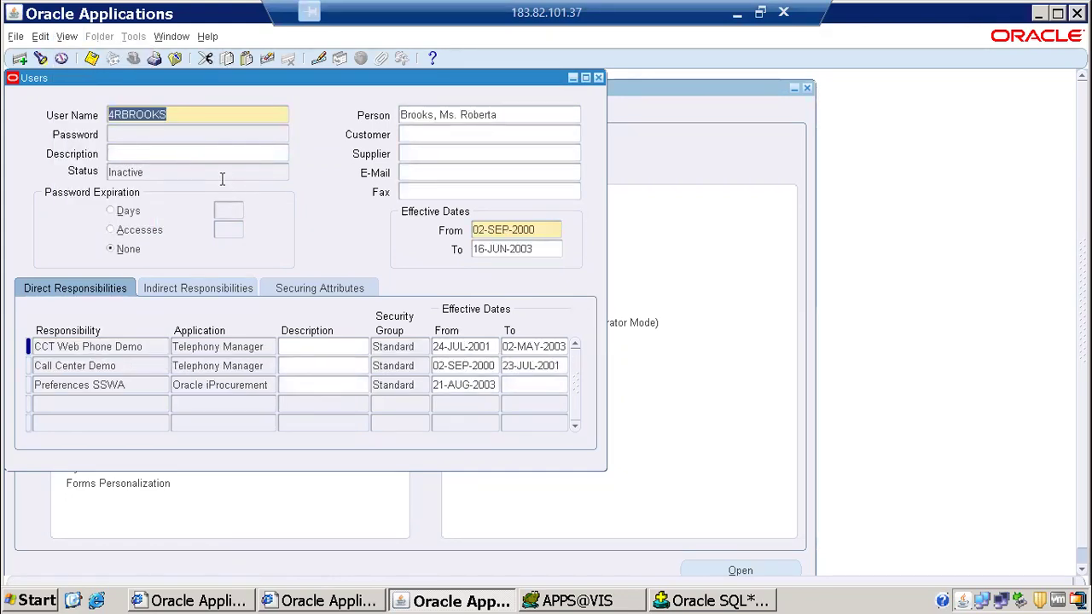
pyautogui.press('Down')
pyautogui.press('Down')
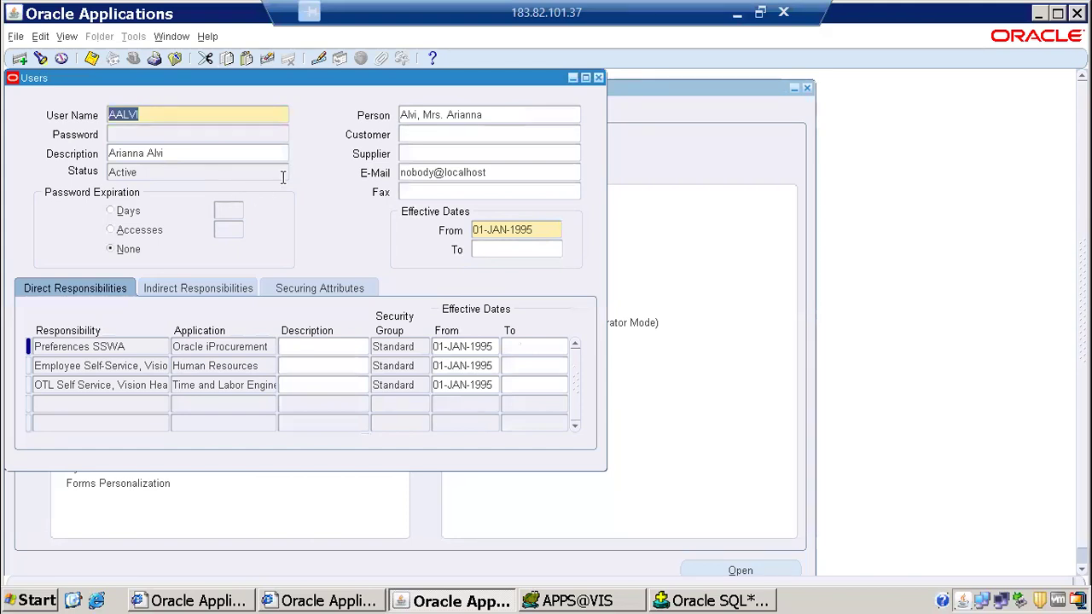
pyautogui.click(582, 603)
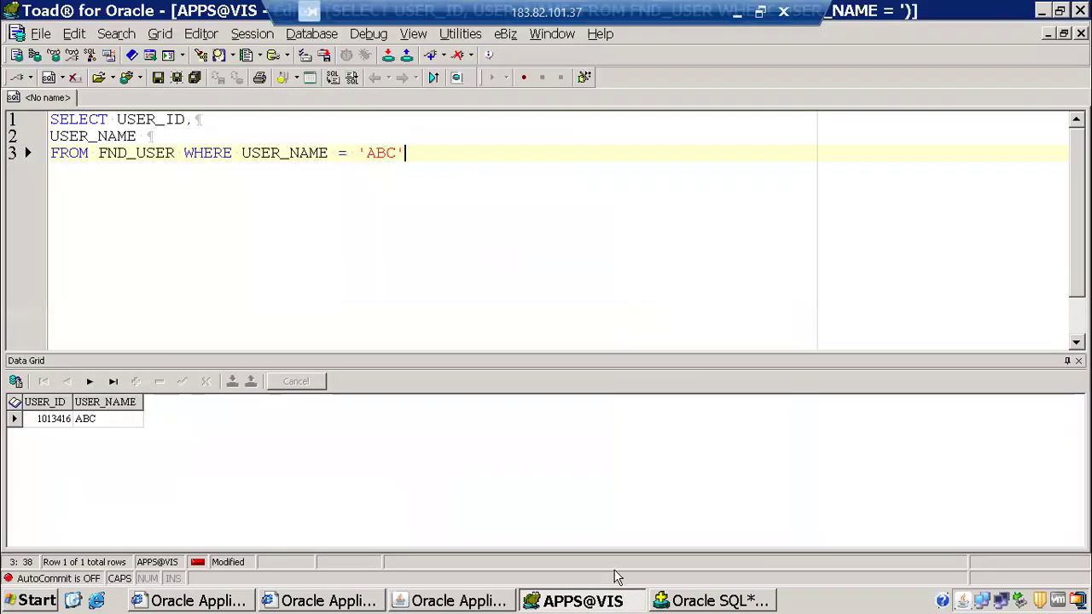
# Glance at the SQL*Plus result, then minimise all windows to the desktop.
pyautogui.click(673, 597)
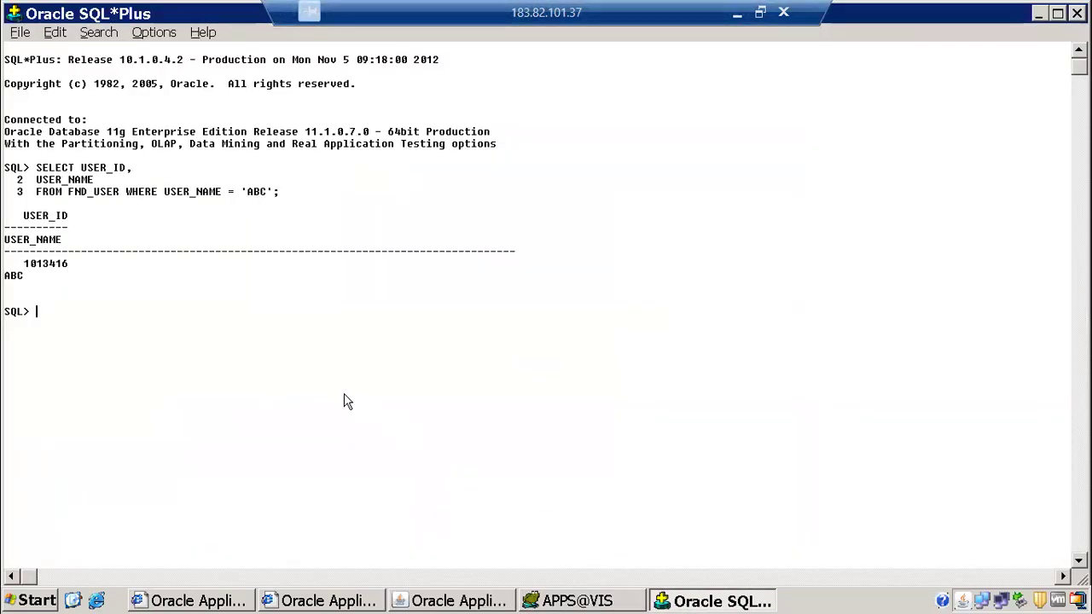
pyautogui.click(73, 600)
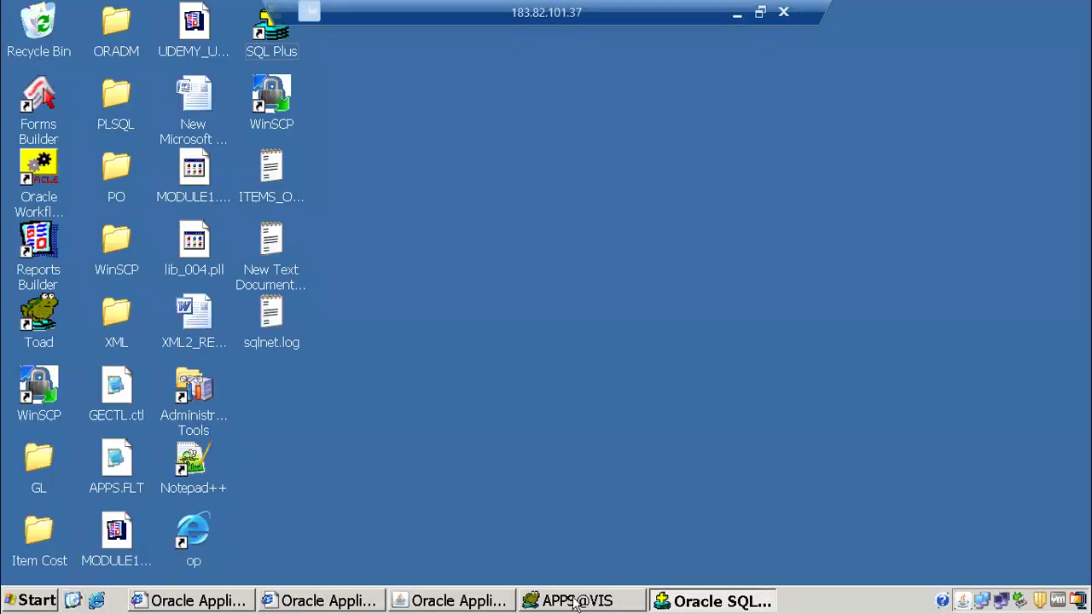
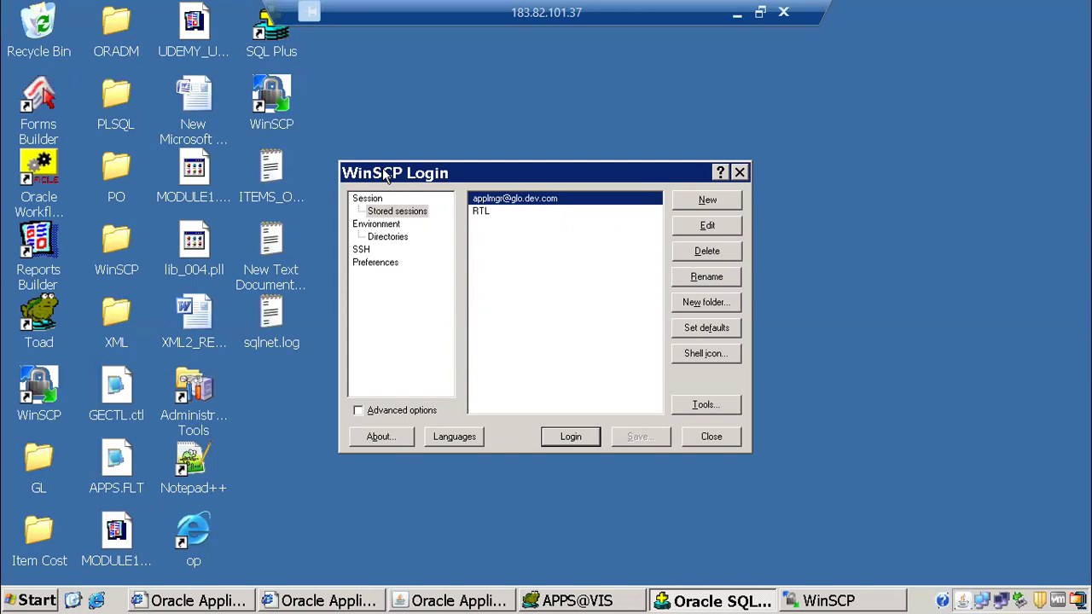
# Log in to the EBS server over SFTP using the stored WinSCP session.
pyautogui.click(570, 436)
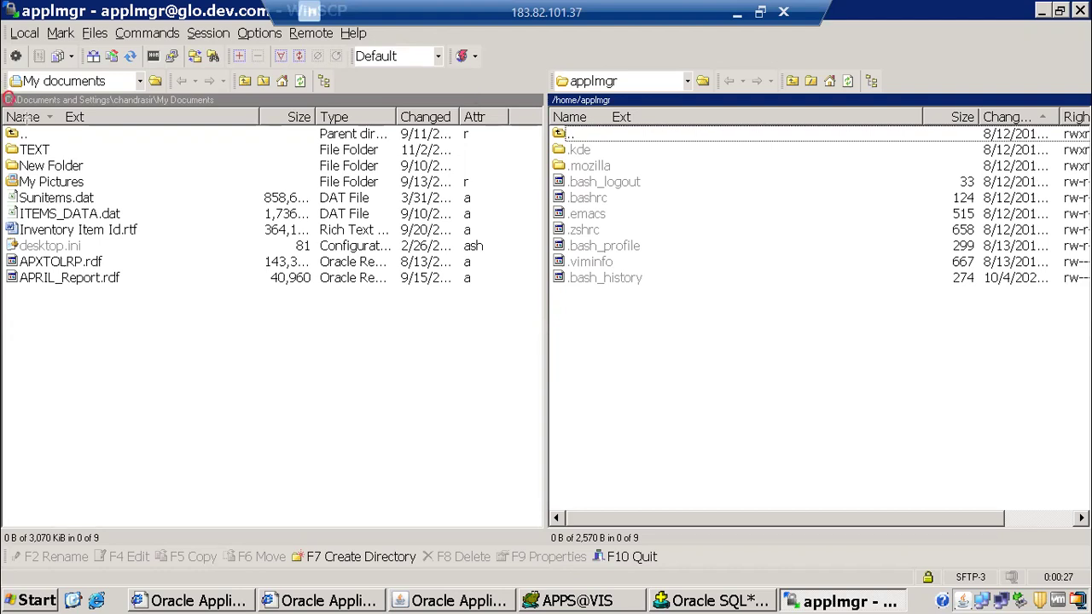
# Go from /home/applmgr up to root and down to /oraAS/oracle/VIS/apps/apps_st/appl.
pyautogui.moveTo(186, 316); pyautogui.dragTo(298, 424)
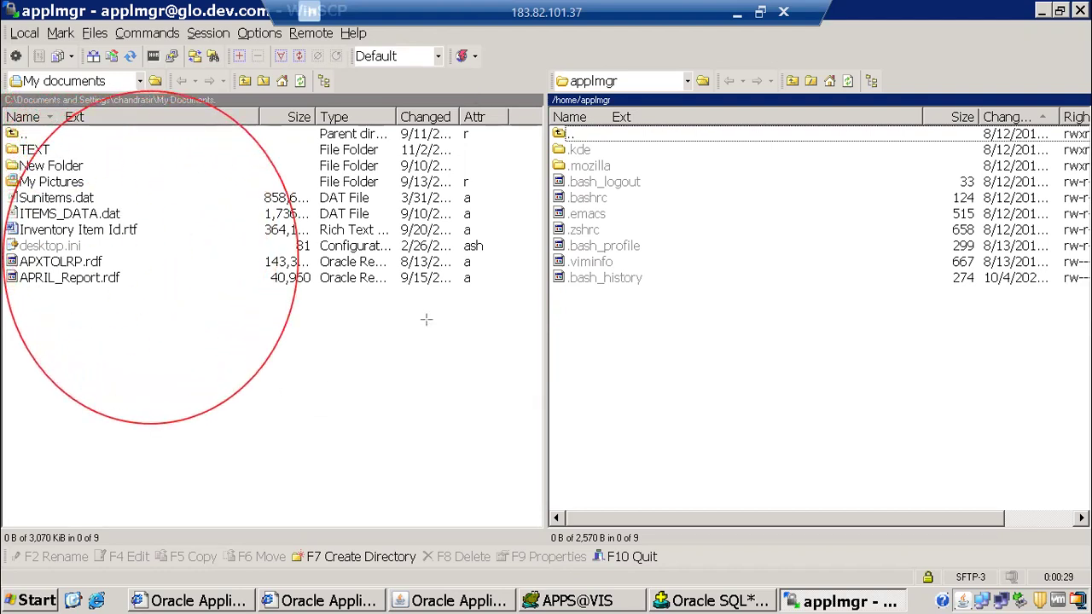
pyautogui.moveTo(540, 70)
pyautogui.mouseDown()
pyautogui.moveTo(719, 234)
pyautogui.moveTo(815, 374)
pyautogui.mouseUp()
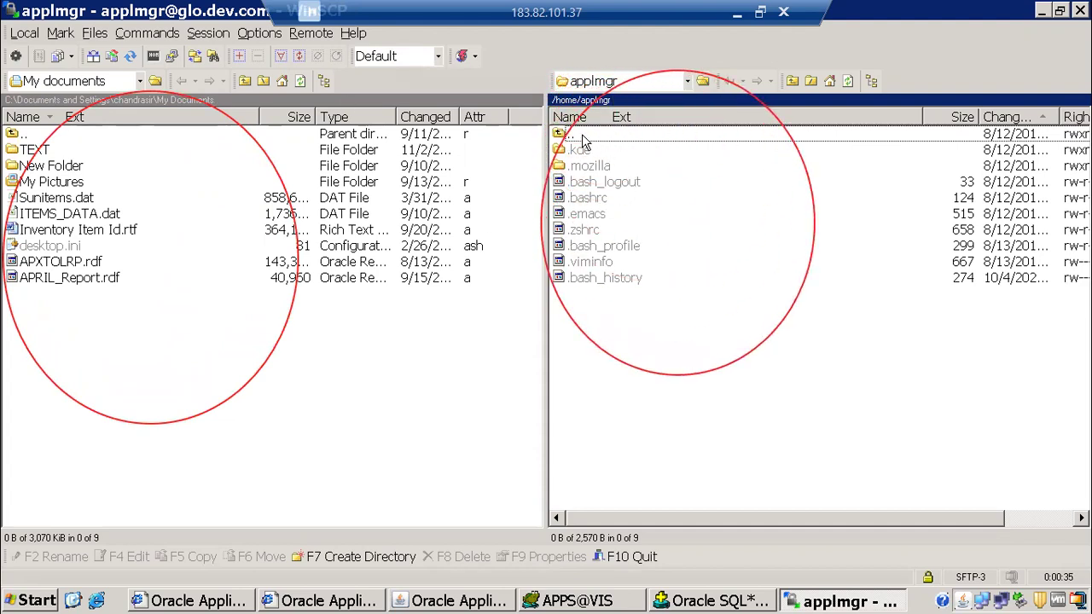
pyautogui.doubleClick(584, 139)
pyautogui.doubleClick(584, 136)
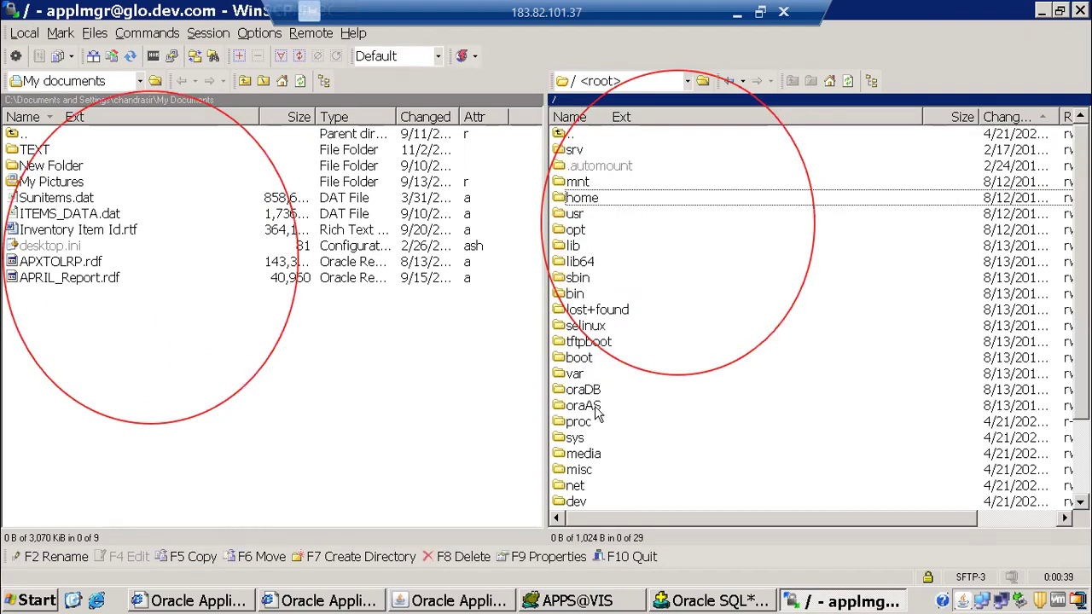
pyautogui.doubleClick(583, 406)
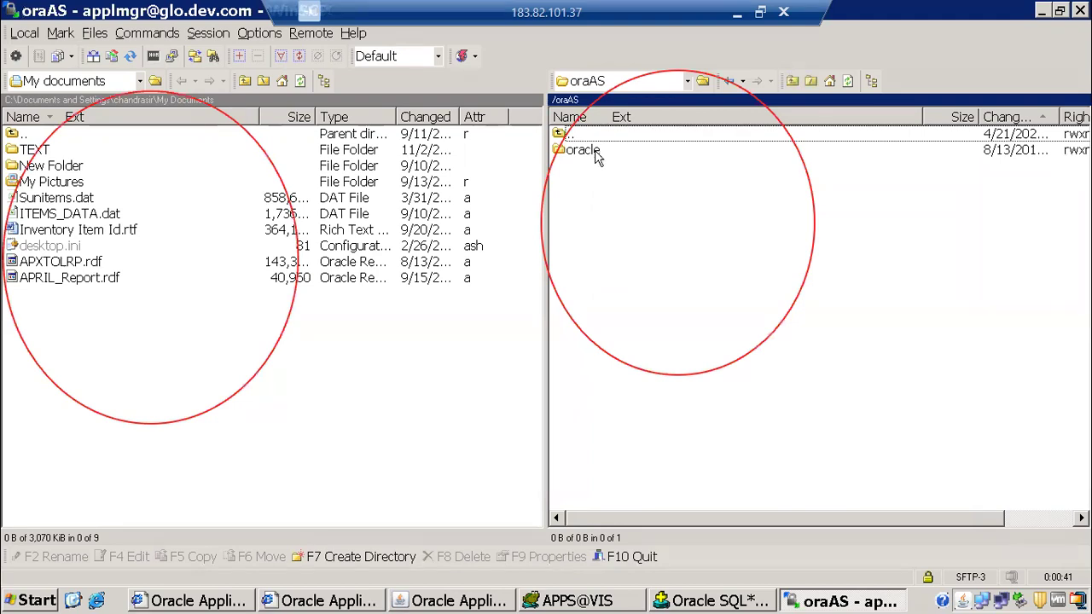
pyautogui.click(594, 157)
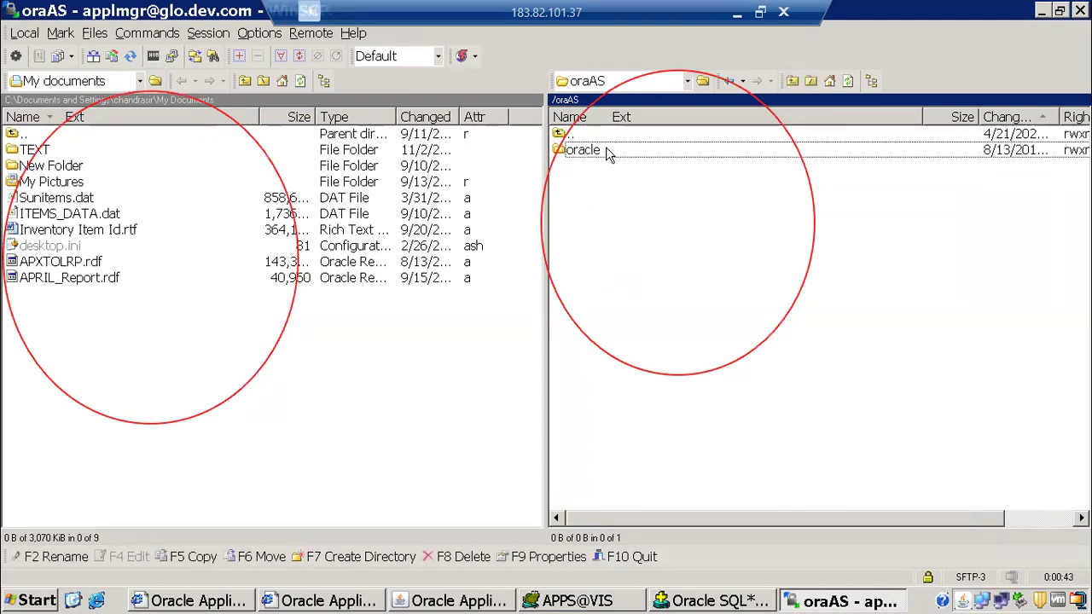
pyautogui.doubleClick(608, 152)
pyautogui.doubleClick(589, 151)
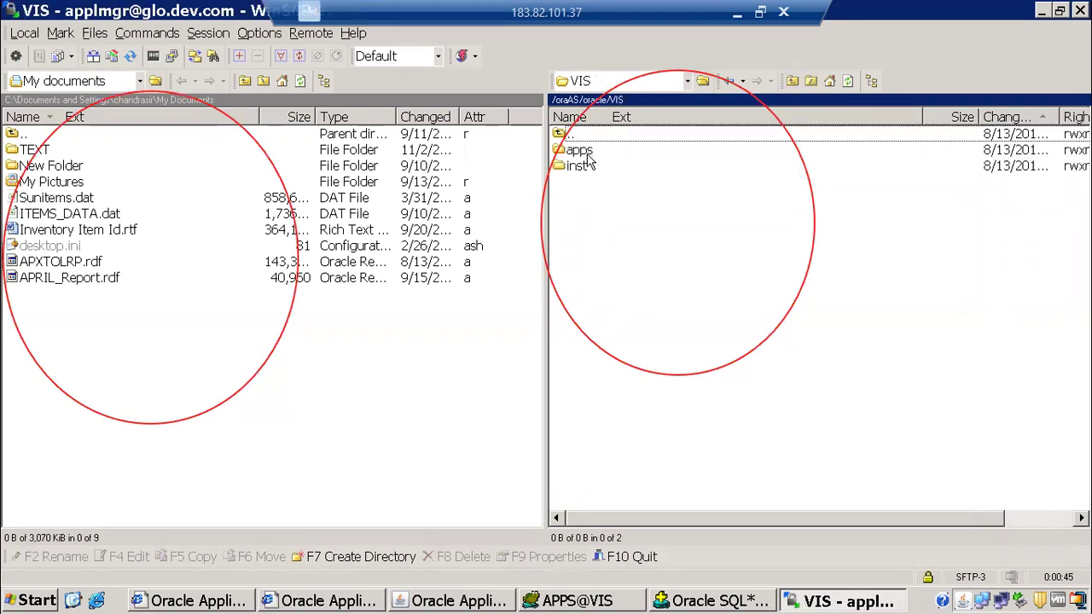
pyautogui.doubleClick(585, 152)
pyautogui.doubleClick(601, 153)
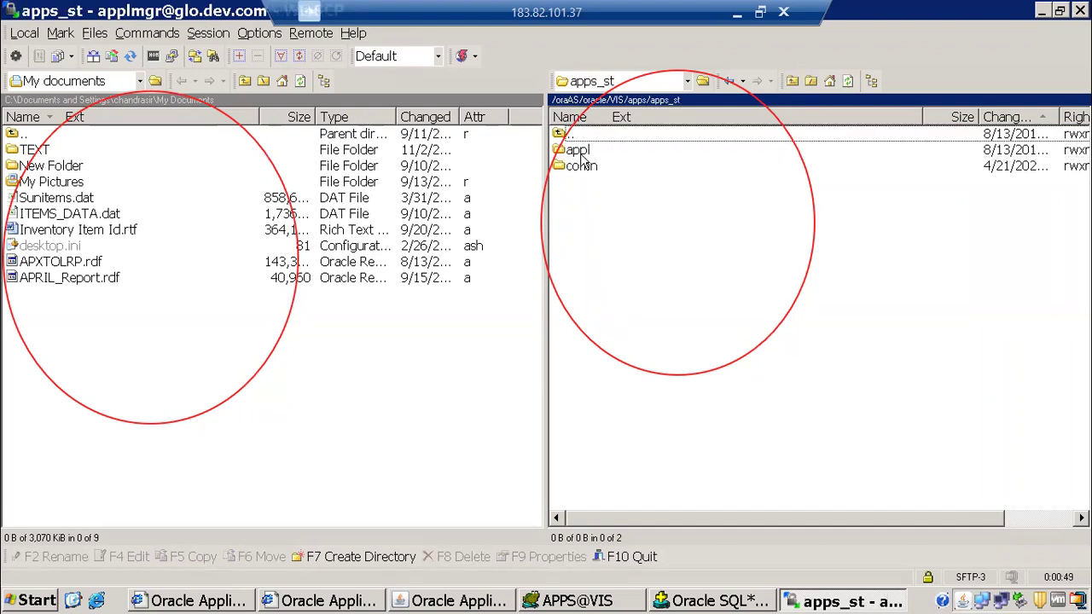
pyautogui.doubleClick(580, 152)
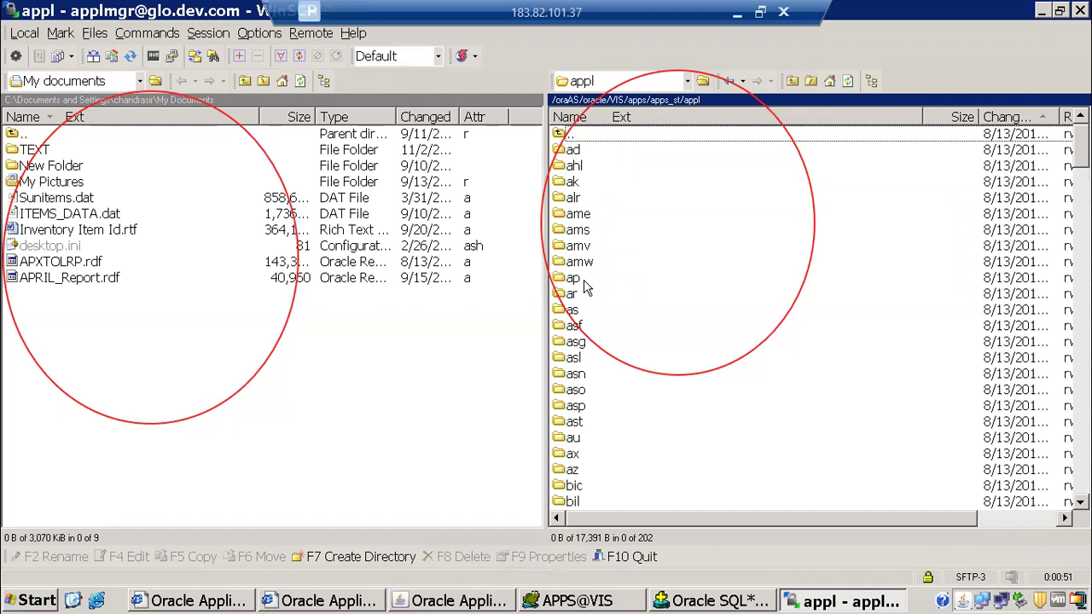
# Find the gl module folder in appl and open its 12.0.0 subfolder, selecting forms and sql.
pyautogui.click(626, 406)
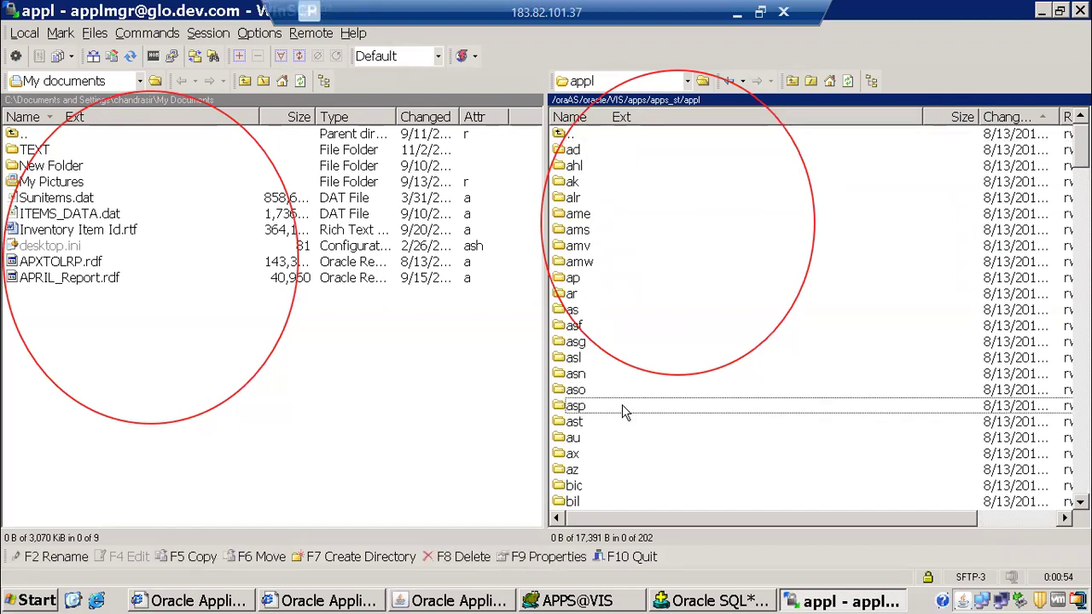
pyautogui.write('po')
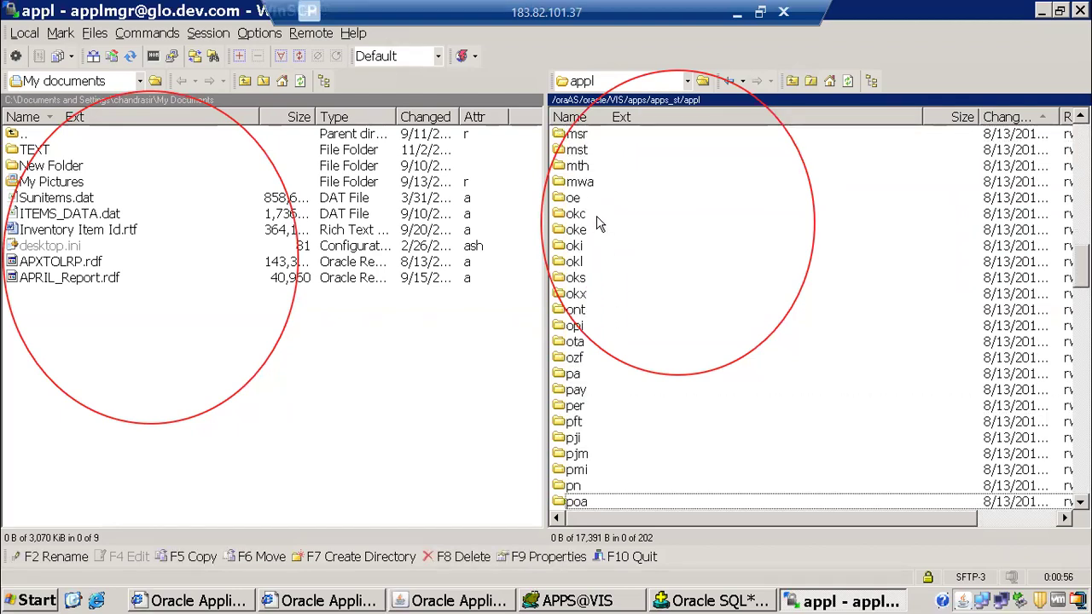
pyautogui.write('adm')
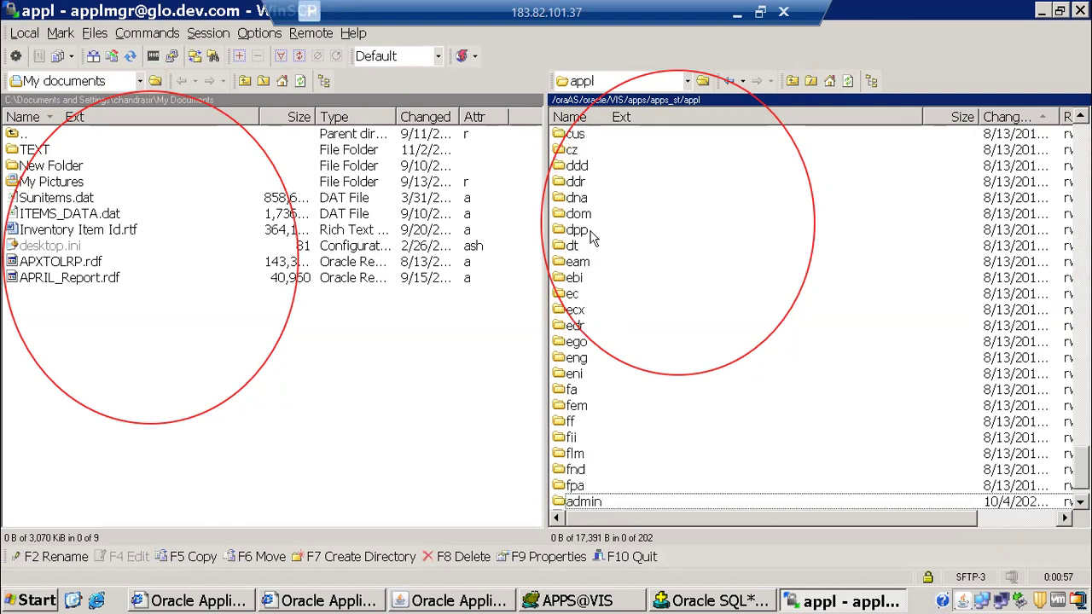
pyautogui.press('Down')
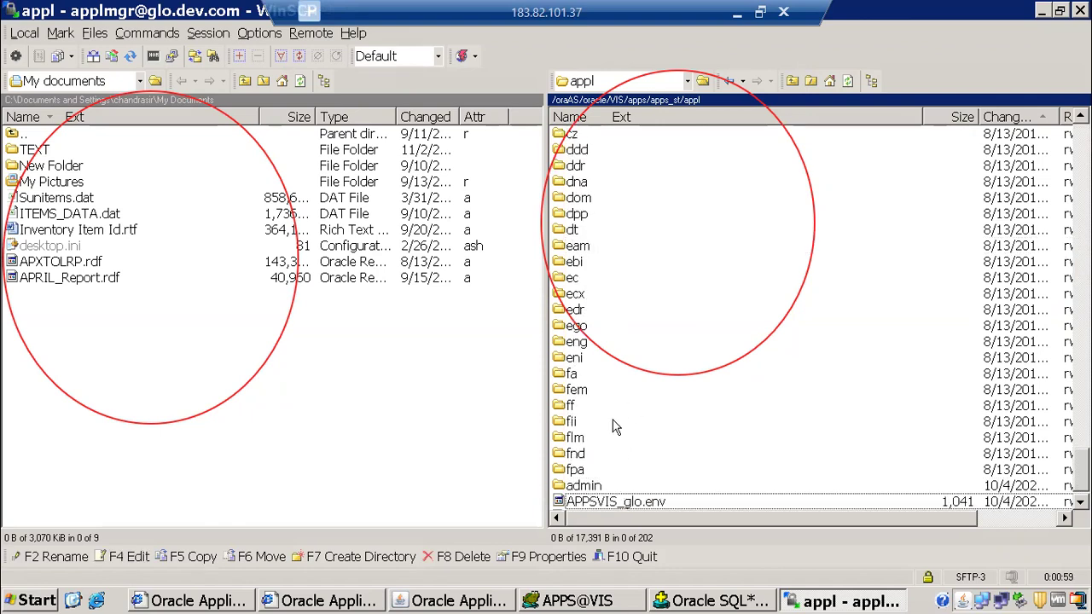
pyautogui.write('gl')
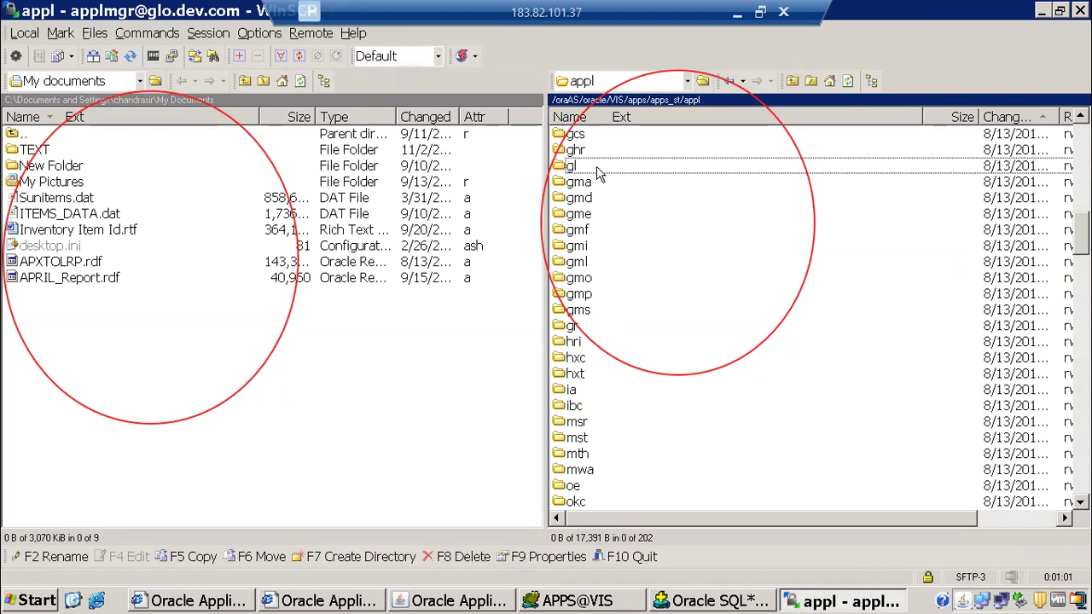
pyautogui.doubleClick(597, 171)
pyautogui.press('Down')
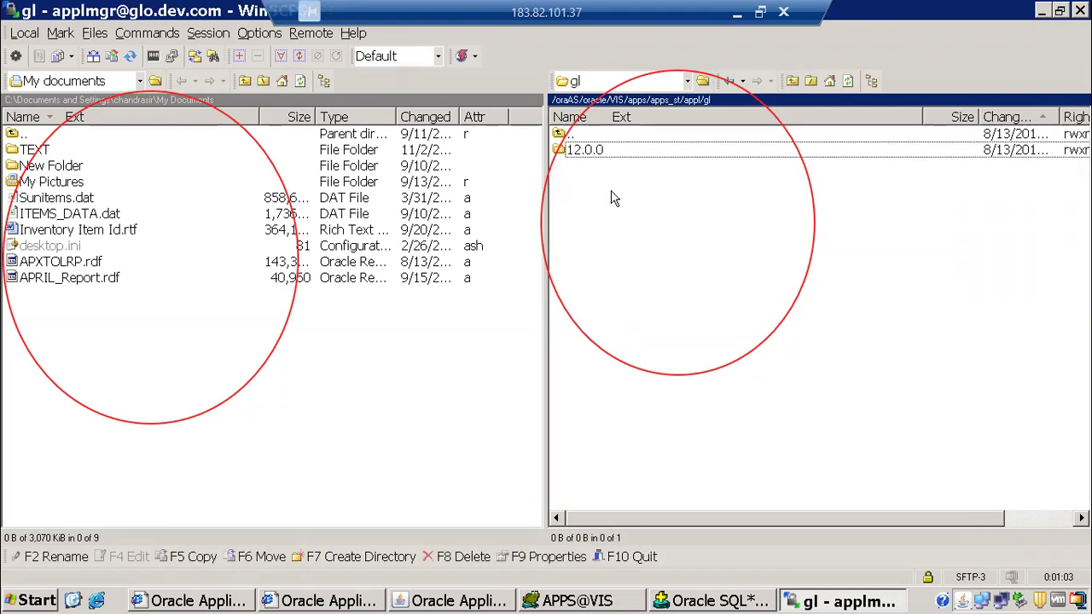
pyautogui.doubleClick(602, 151)
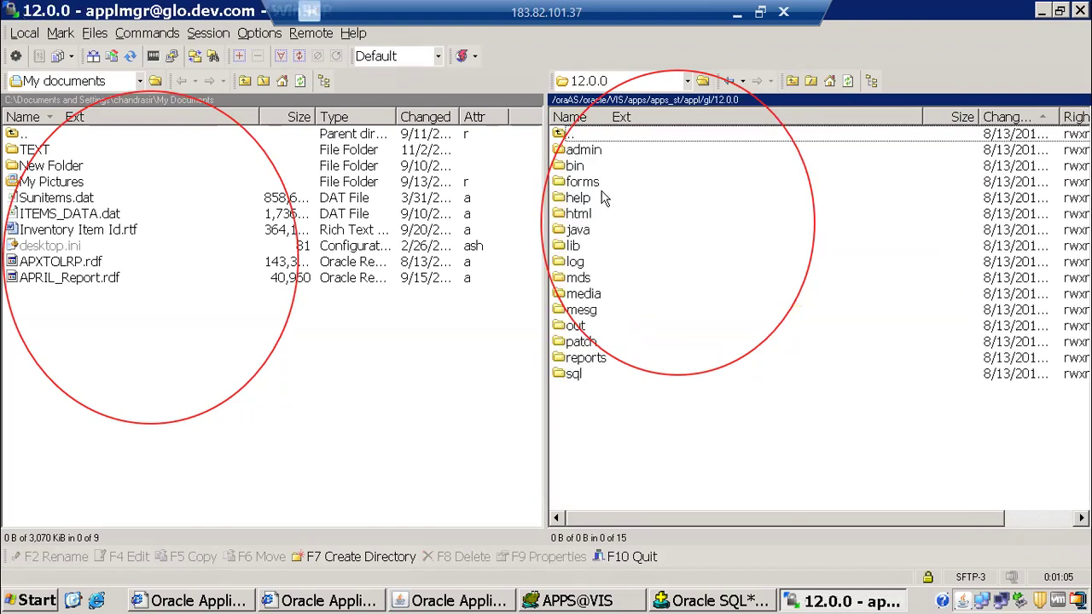
pyautogui.click(589, 182)
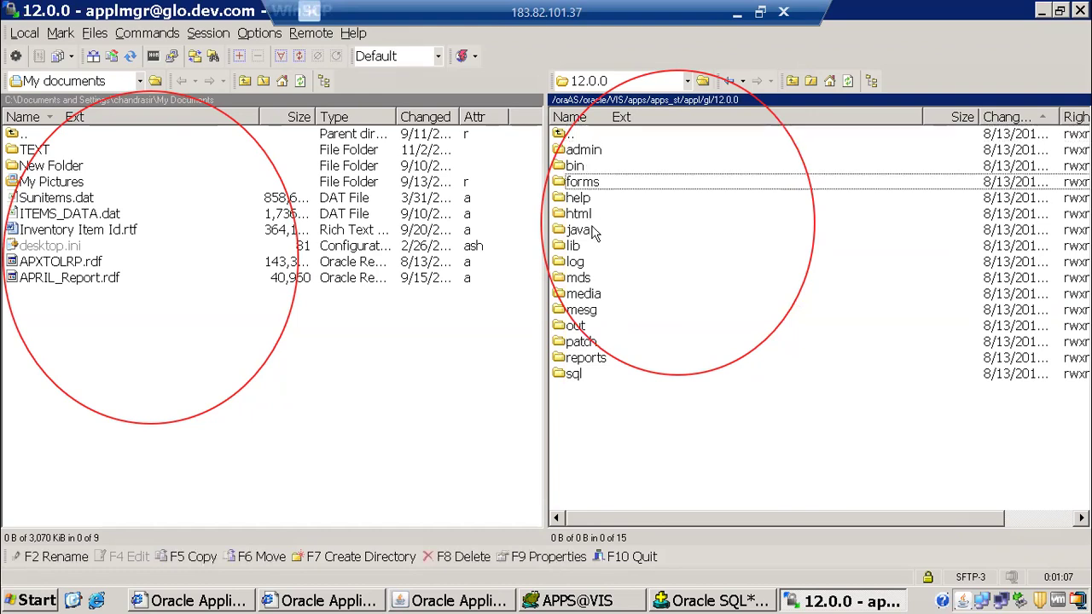
pyautogui.click(580, 373)
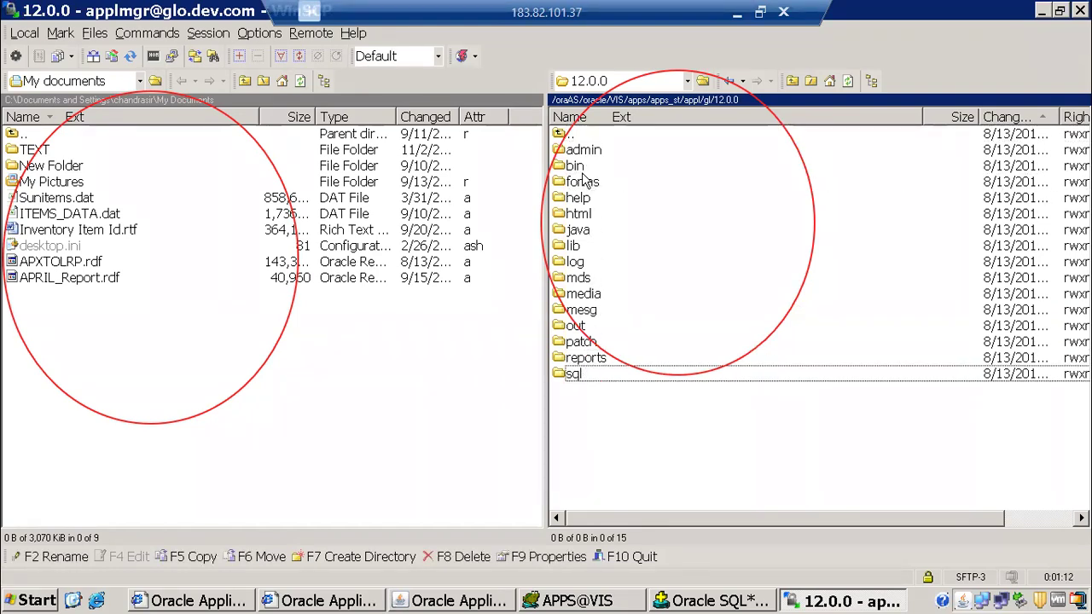
# Select the bin subfolder in the gl 12.0.0 listing.
pyautogui.click(577, 167)
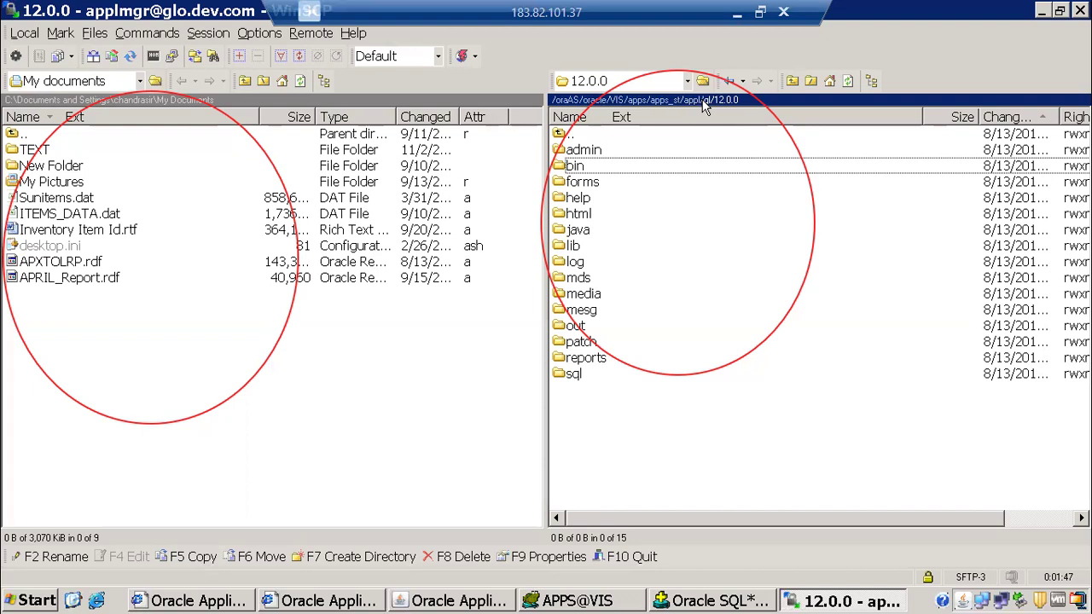
# Open reports/US to view the GL .rdf files, then go back up to the gl folder.
pyautogui.doubleClick(587, 358)
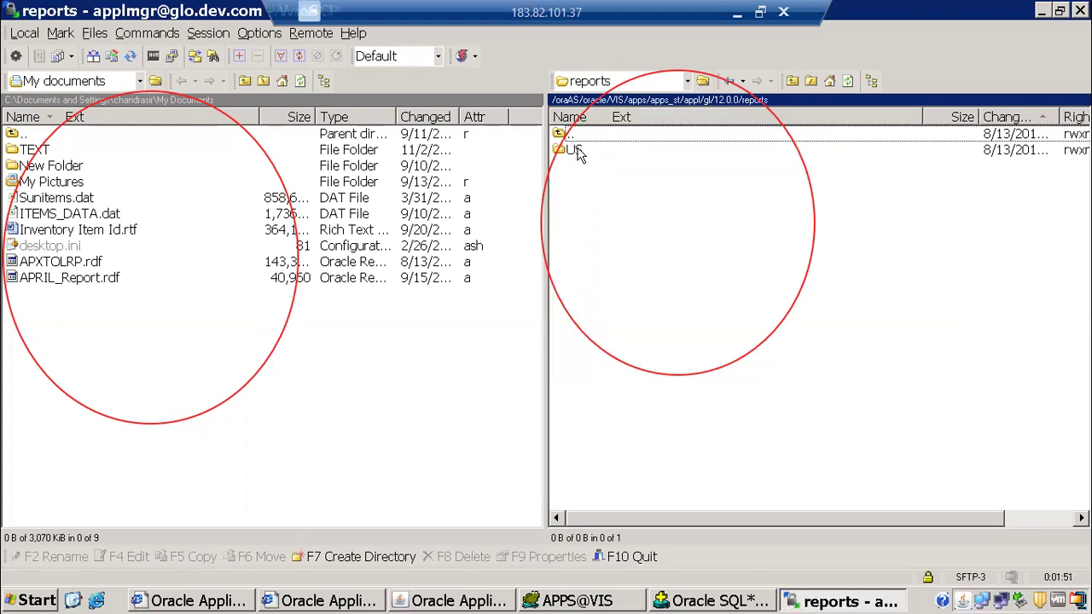
pyautogui.doubleClick(577, 151)
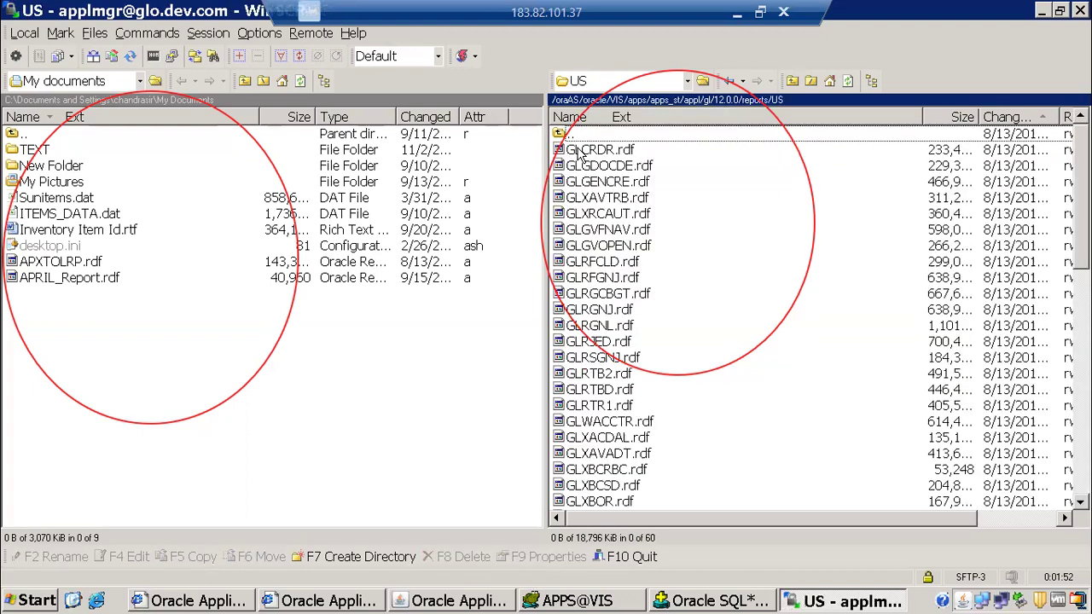
pyautogui.click(705, 99)
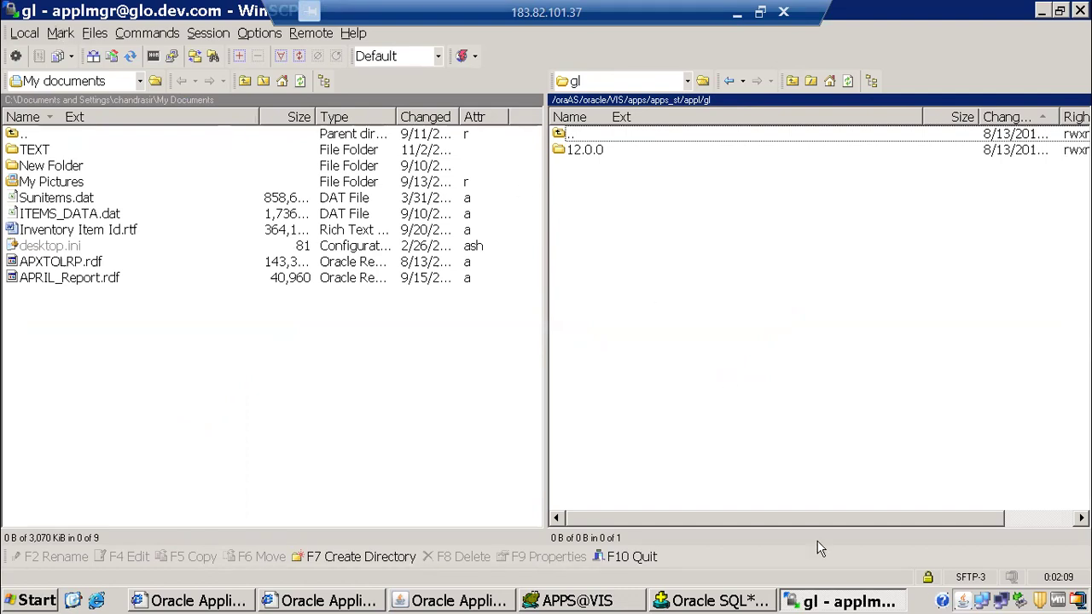
# Minimize the WinSCP session and refresh the desktop.
pyautogui.click(868, 601)
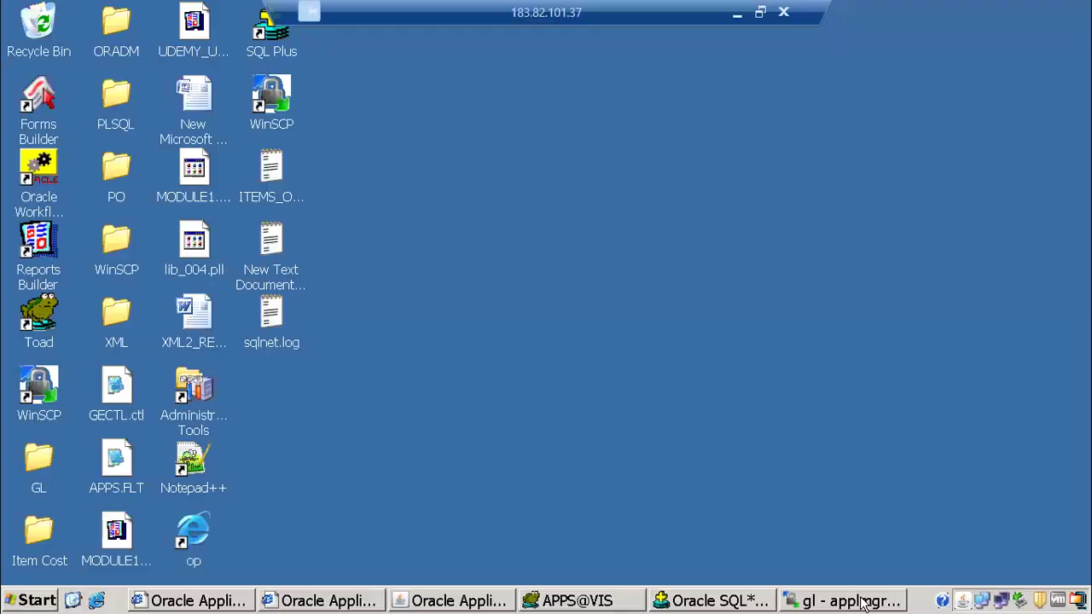
pyautogui.rightClick(583, 329)
pyautogui.click(625, 355)
# Close the Oracle Applications Users form and switch to the Toad FND_USER query.
pyautogui.click(434, 601)
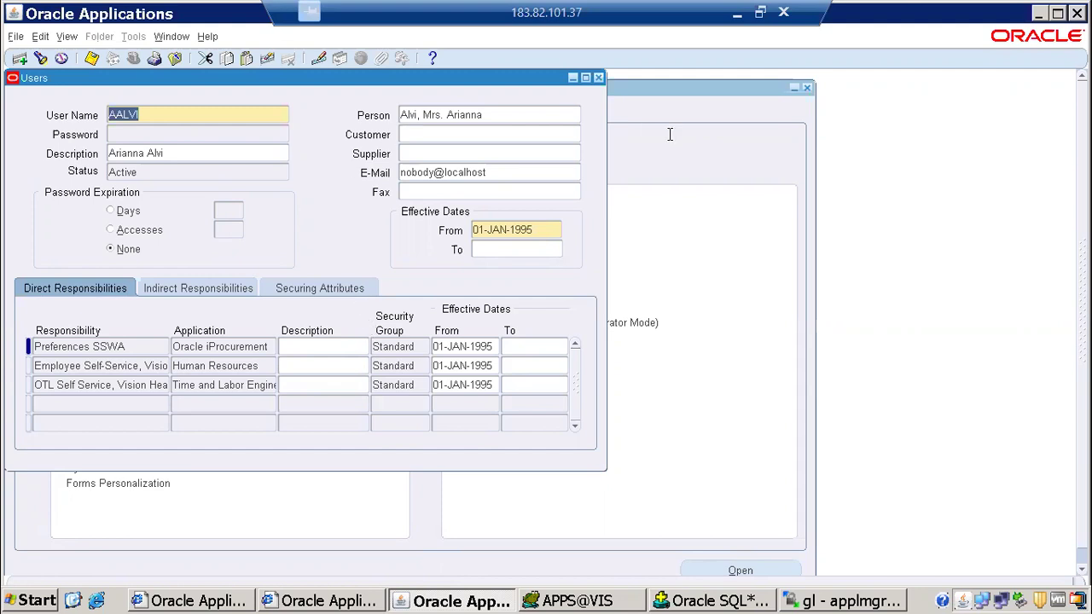
pyautogui.click(598, 79)
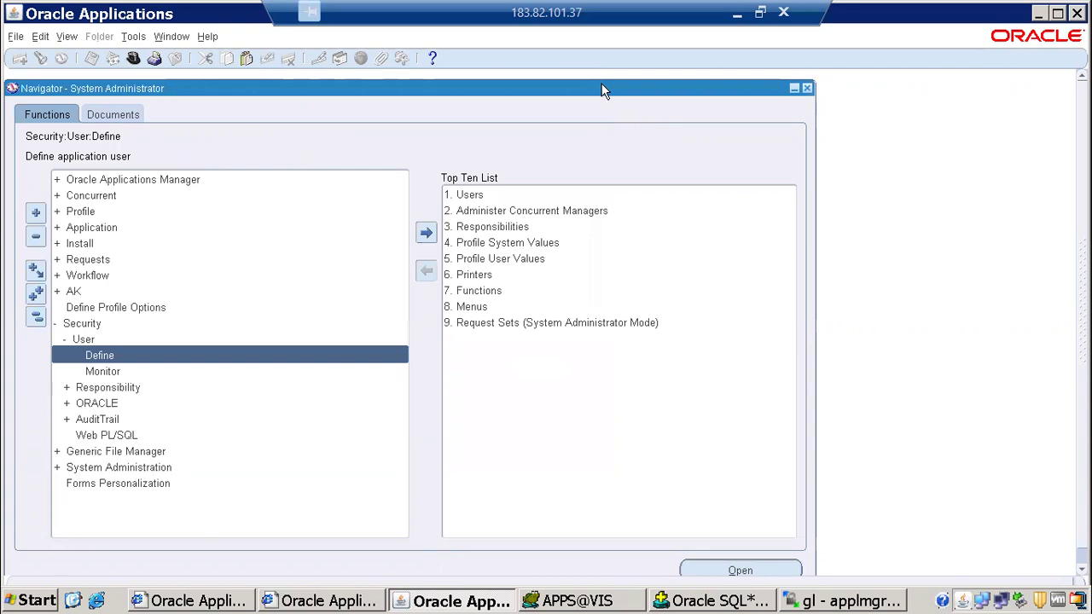
pyautogui.click(588, 602)
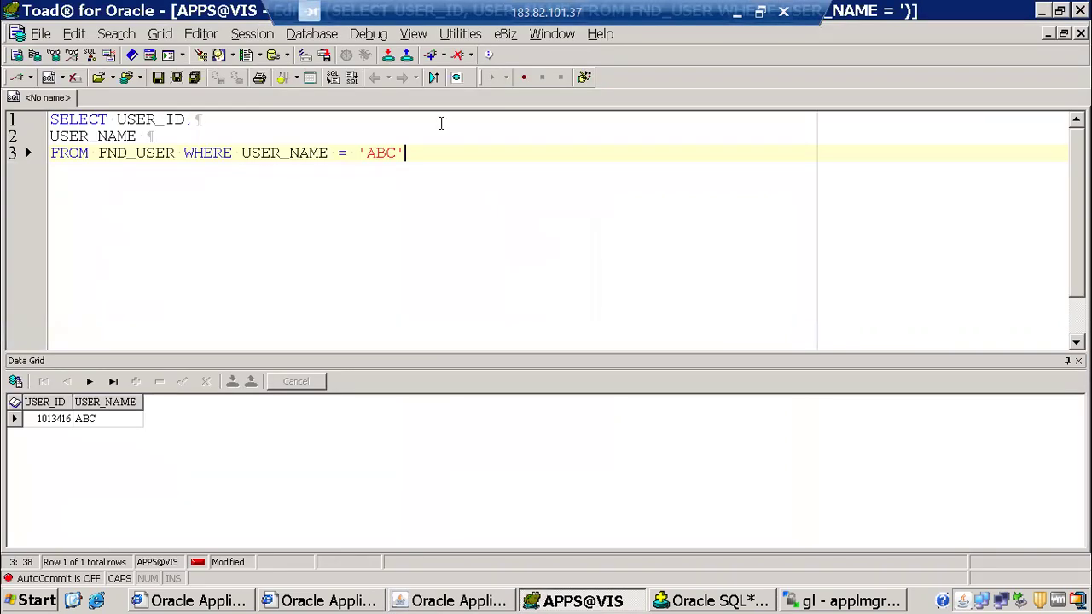
# Compare the Toad user lookup result against the SQL*Plus output, then return to WinSCP.
pyautogui.click(711, 601)
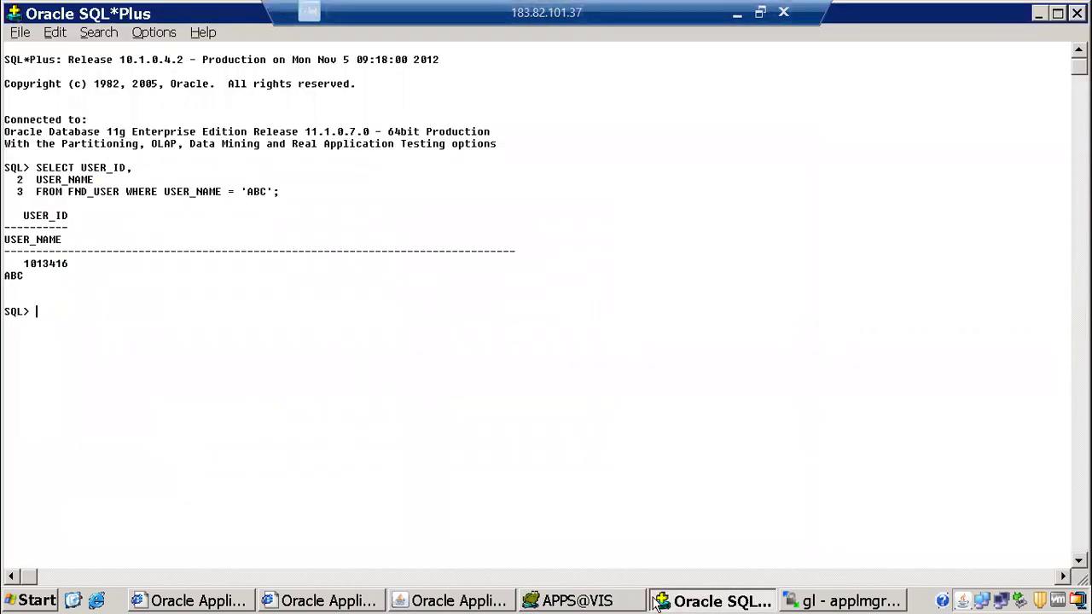
pyautogui.click(633, 602)
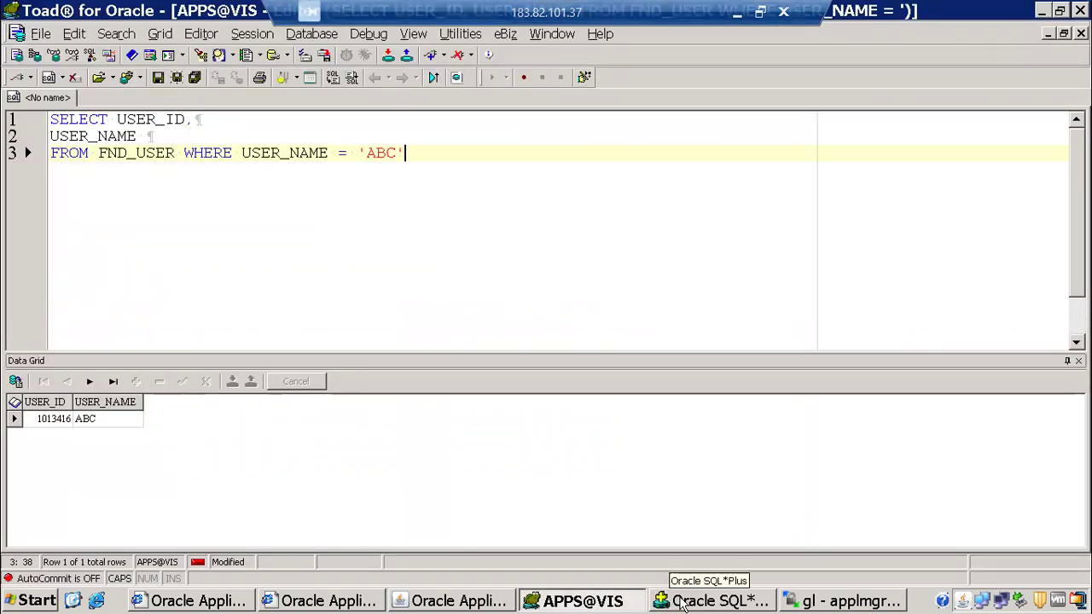
pyautogui.click(682, 601)
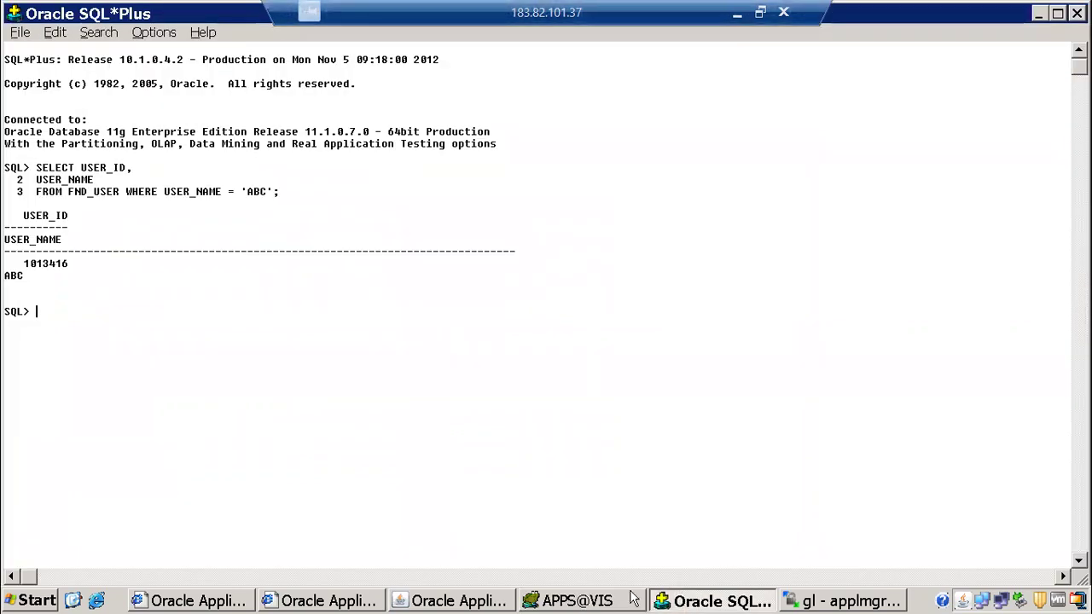
pyautogui.click(633, 599)
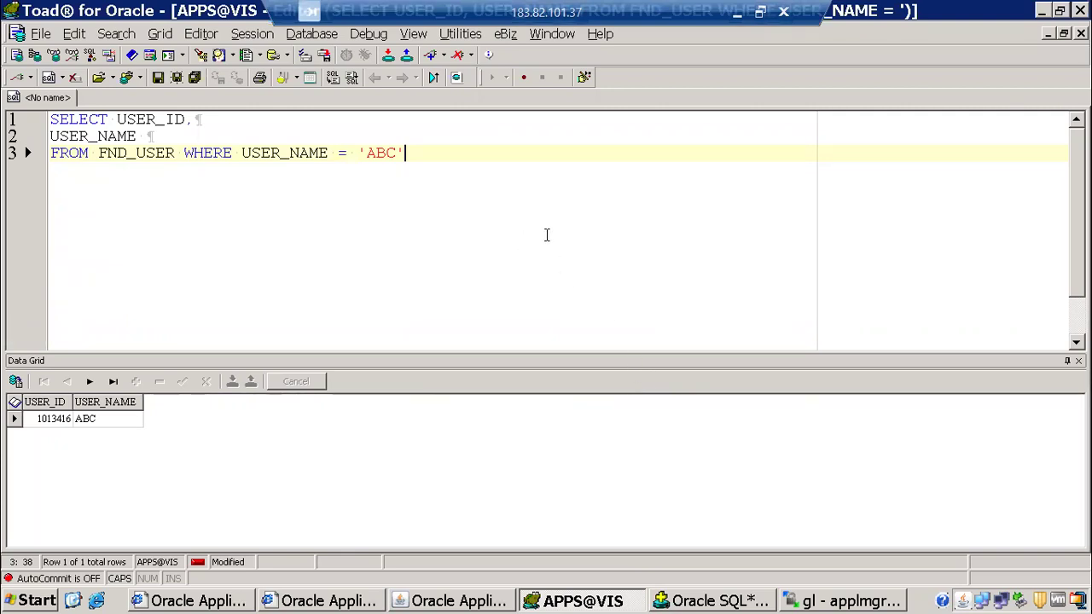
pyautogui.click(687, 602)
pyautogui.click(627, 603)
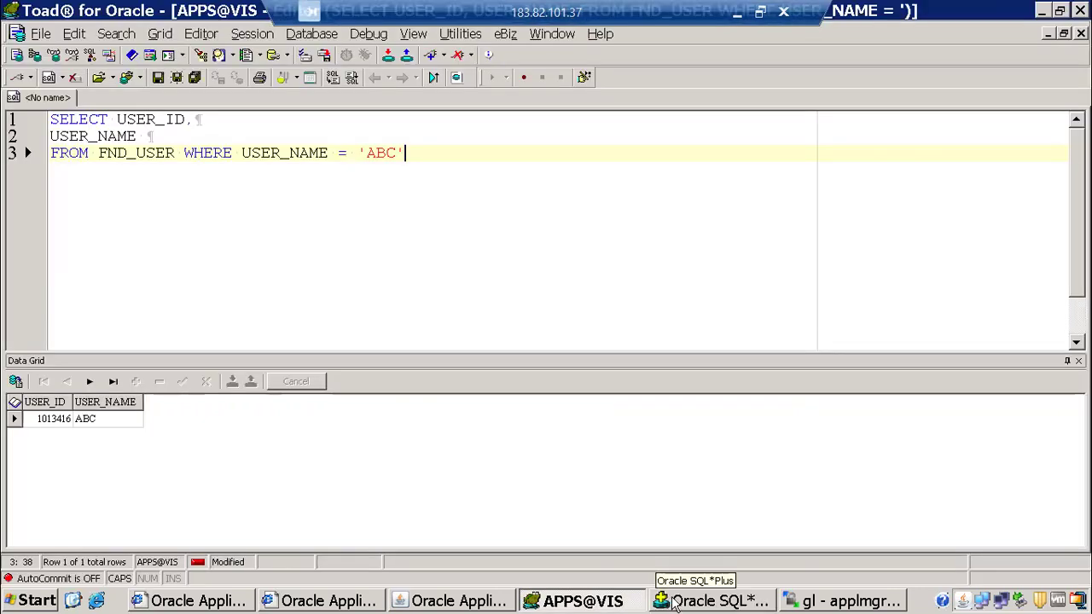
pyautogui.click(815, 603)
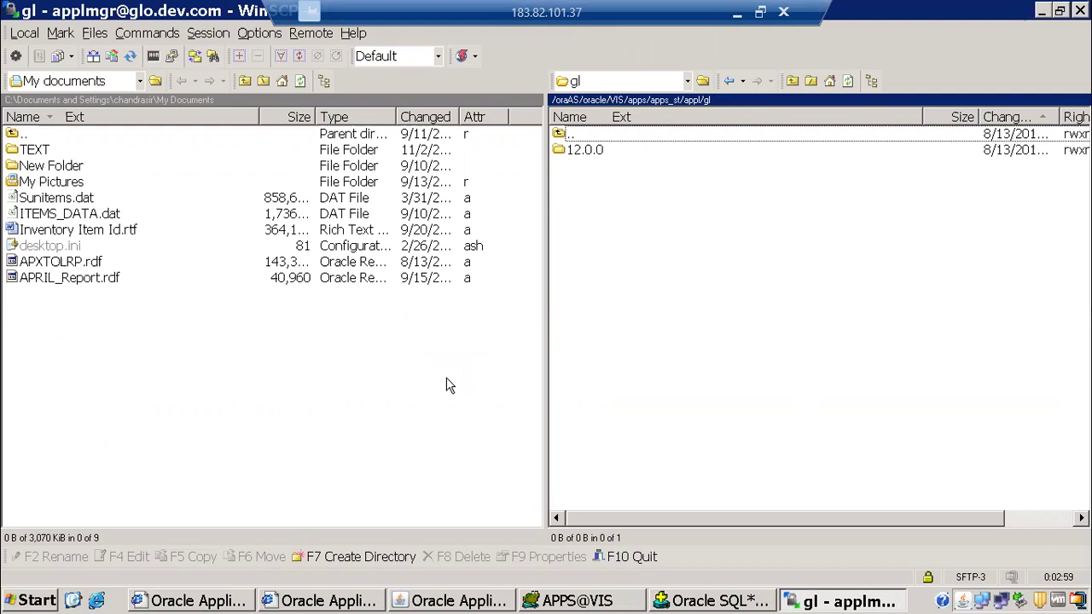
# Minimize all windows, refresh the desktop twice, and select the Reports Builder shortcut.
pyautogui.click(861, 602)
pyautogui.click(768, 602)
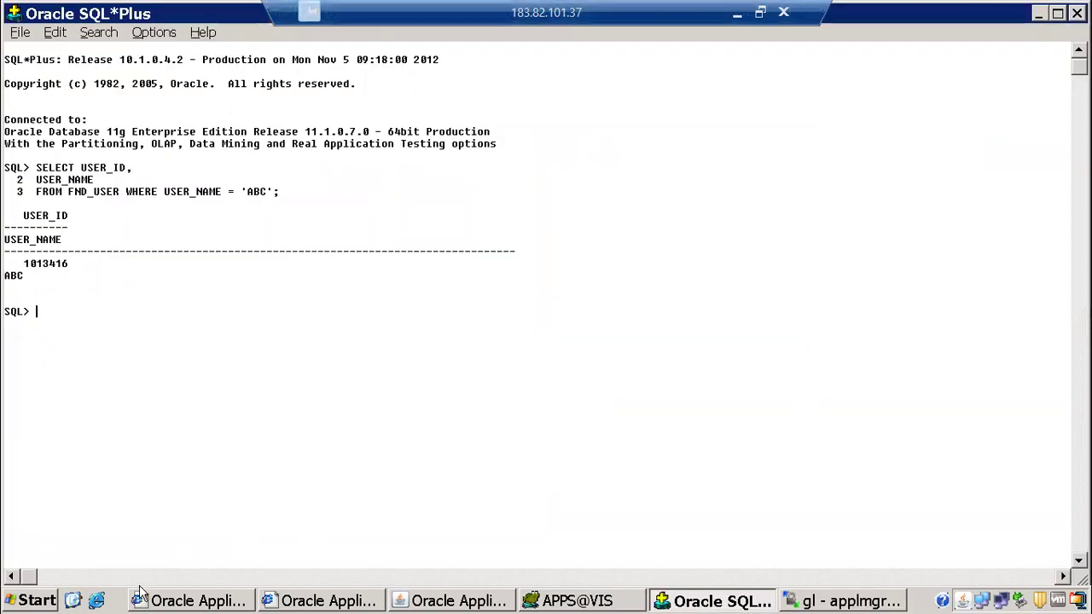
pyautogui.click(82, 600)
pyautogui.rightClick(487, 268)
pyautogui.click(529, 298)
pyautogui.rightClick(493, 245)
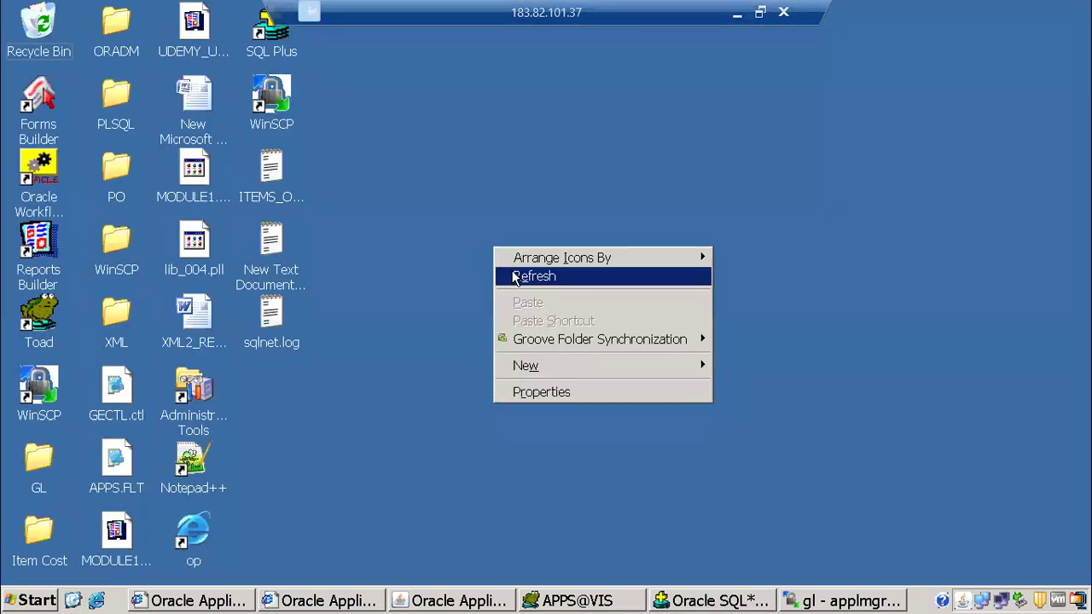
pyautogui.click(520, 275)
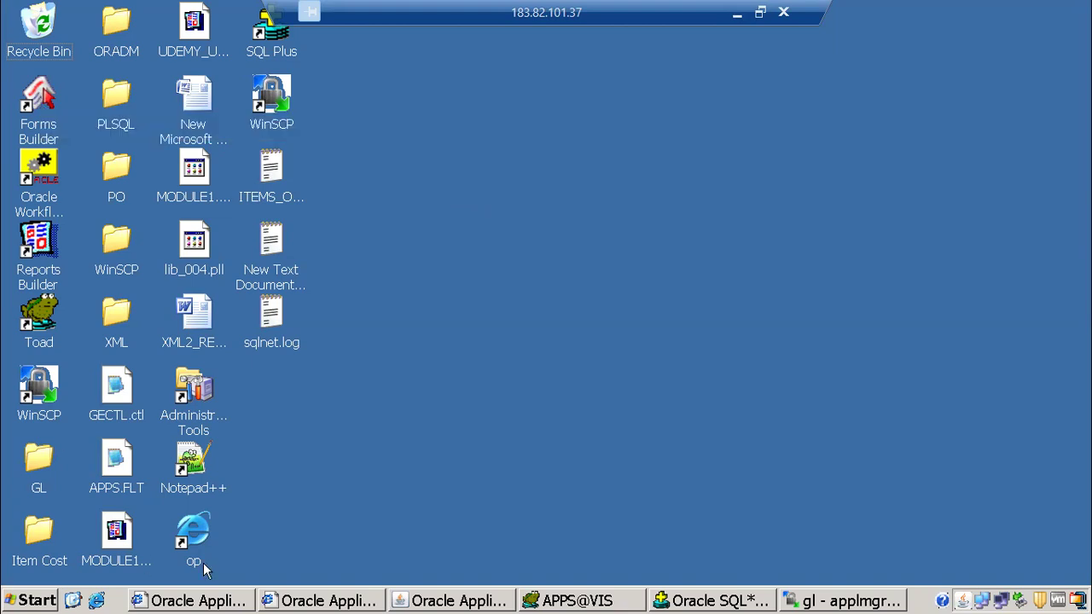
pyautogui.click(38, 252)
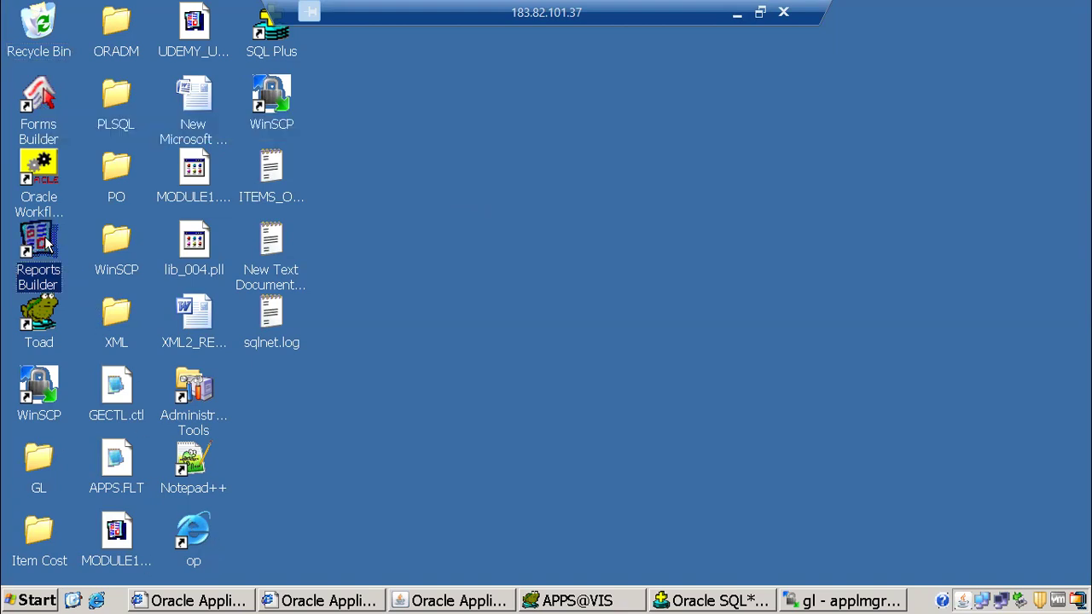